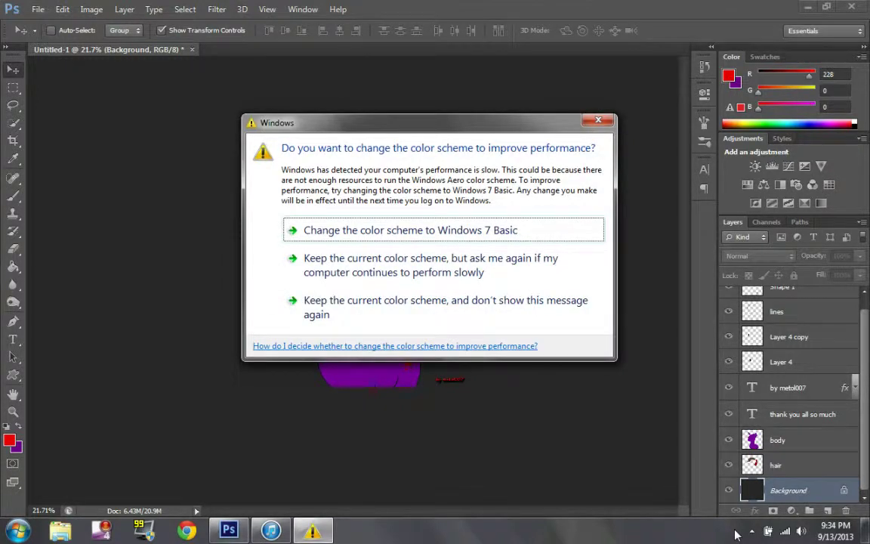
Step: Close the Windows colour-scheme warning so the unicorn pony line art shows again
left_click(599, 122)
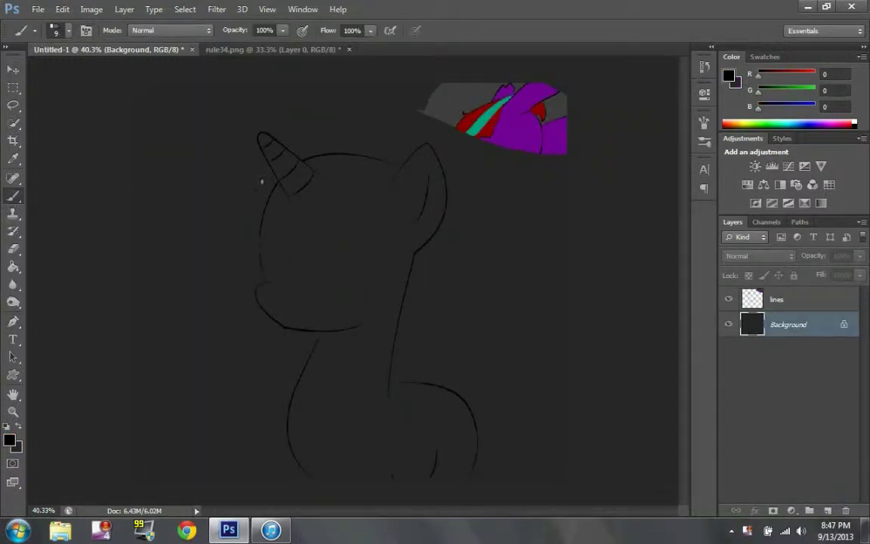
Step: Draw a short curved mouth path on the muzzle and stroke it in black
left_click_drag(266, 342, 300, 308)
right_click(300, 308)
left_click(498, 249)
scroll(286, 305, "down", 3)
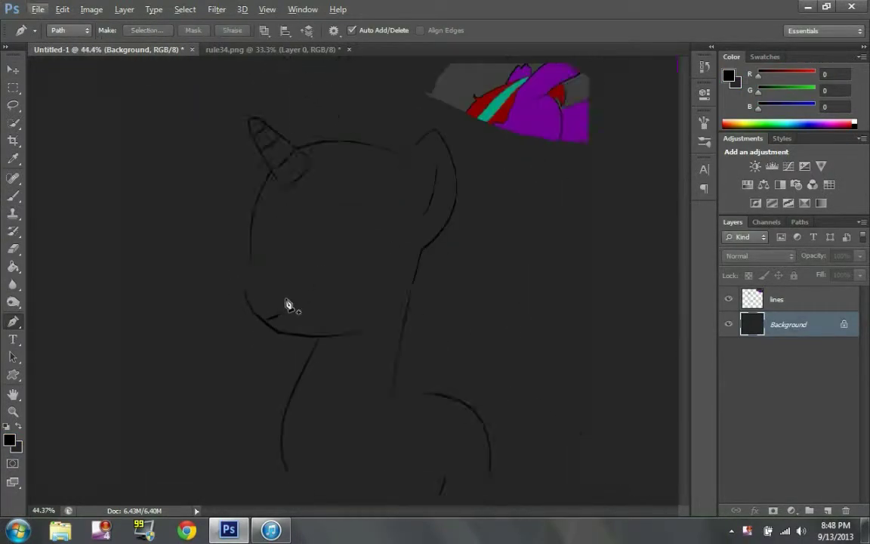
Step: Draw a first forelock path curving from the ear across the forehead to the horn base
scroll(285, 305, "up", 3)
left_click_drag(219, 289, 230, 291)
right_click(230, 291)
scroll(363, 266, "down", 3)
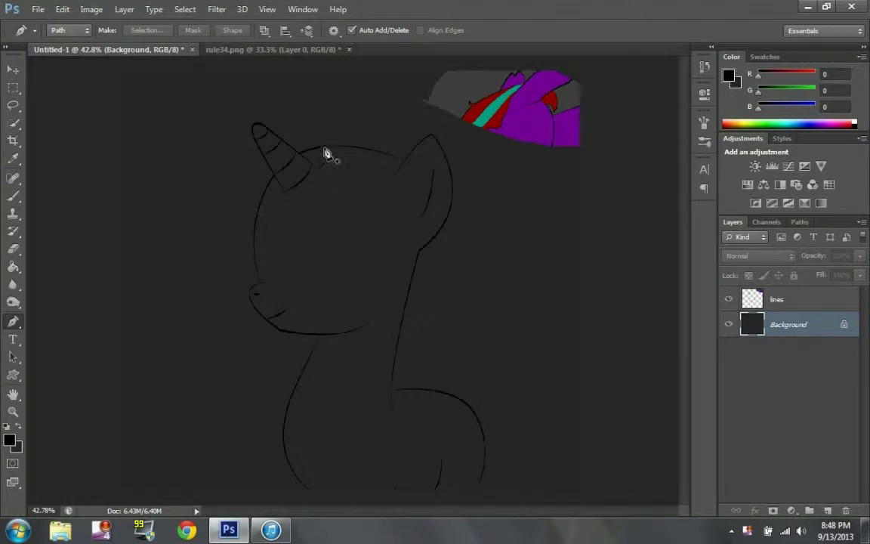
left_click(403, 194)
left_click_drag(290, 241, 256, 257)
mouse_move(204, 279)
left_mouse_down()
mouse_move(152, 249)
mouse_move(209, 233)
left_mouse_up()
left_click(228, 196)
left_click_drag(422, 170, 525, 252)
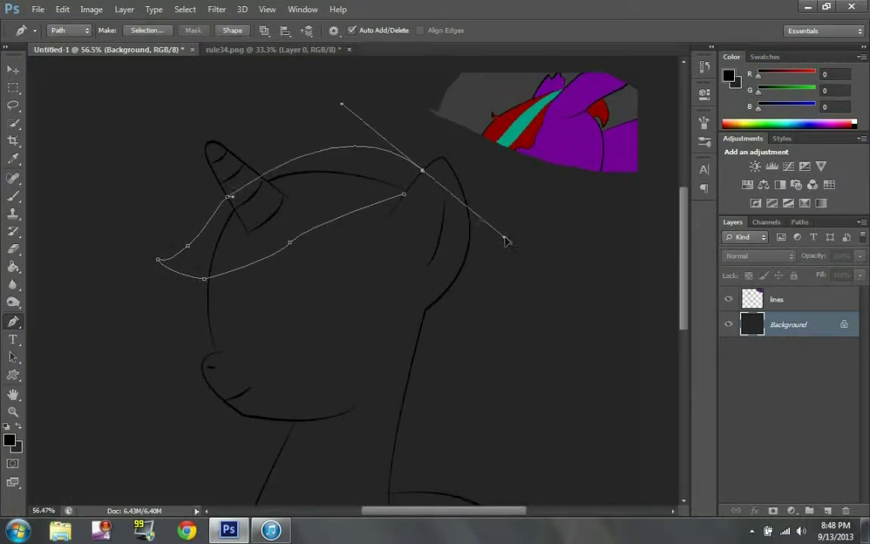
Step: Make the lines layer the active layer for cleanup
key("e")
scroll(235, 193, "up", 3)
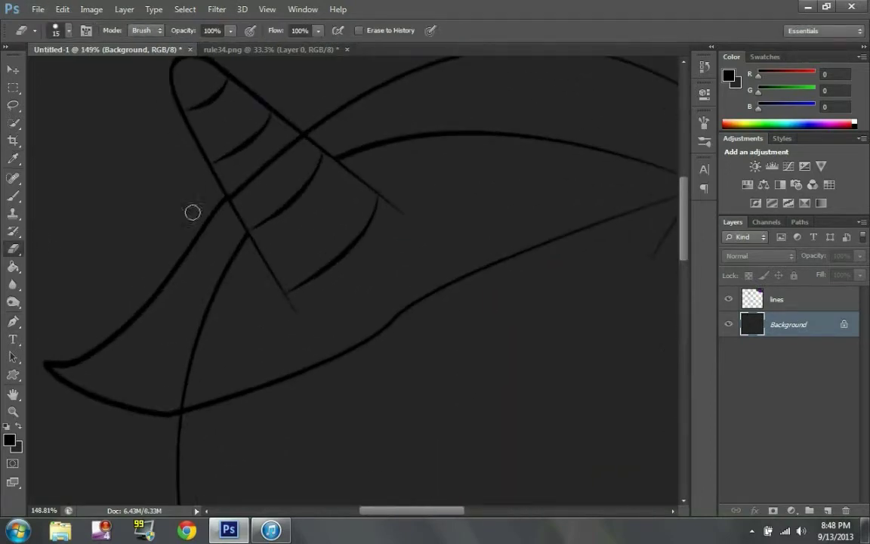
scroll(250, 291, "down", 2)
scroll(202, 326, "up", 2)
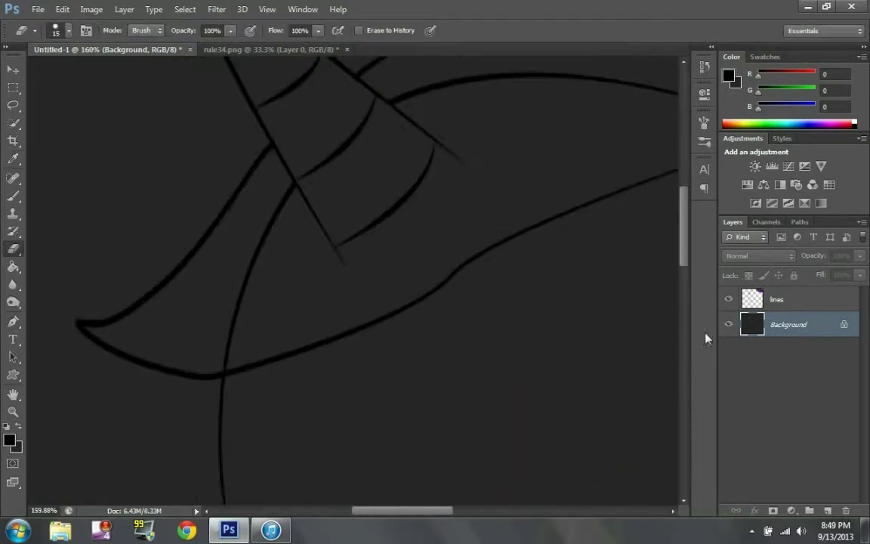
scroll(594, 321, "down", 2)
scroll(585, 317, "down", 2)
scroll(582, 315, "right", 2)
scroll(442, 459, "up", 3)
left_click(777, 302)
Step: Delete the unfinished path and place a new curved path anchor
key("p")
left_click(382, 400)
right_click(448, 384)
left_click(486, 89)
right_click(446, 332)
right_click(511, 194)
left_click(554, 229)
scroll(451, 344, "down", 1)
left_click_drag(449, 338, 470, 333)
right_click(490, 328)
left_click(538, 229)
scroll(602, 174, "down", 3)
scroll(602, 174, "up", 3)
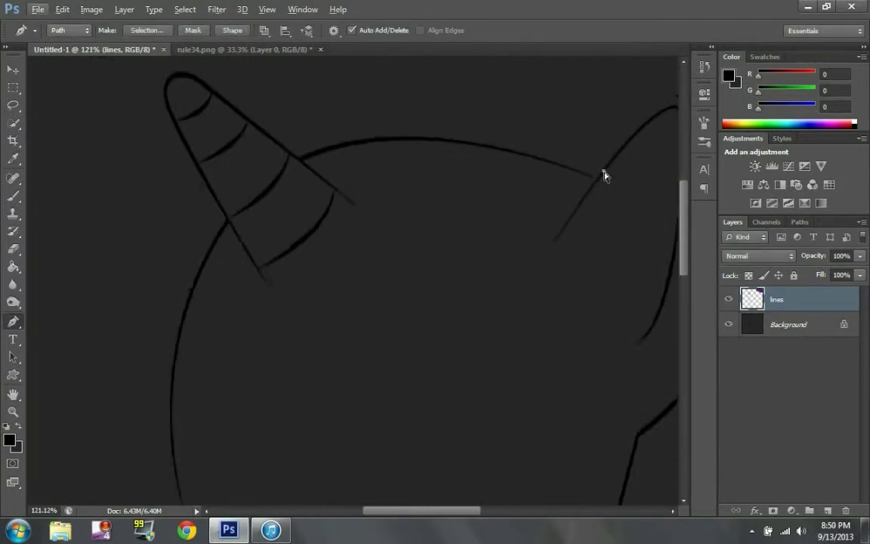
scroll(593, 188, "down", 2)
Step: Redraw the forelock outline from the ear, curving across the forehead
left_click(536, 206)
left_click_drag(304, 287, 242, 367)
left_click_drag(183, 312, 242, 295)
scroll(562, 180, "up", 2)
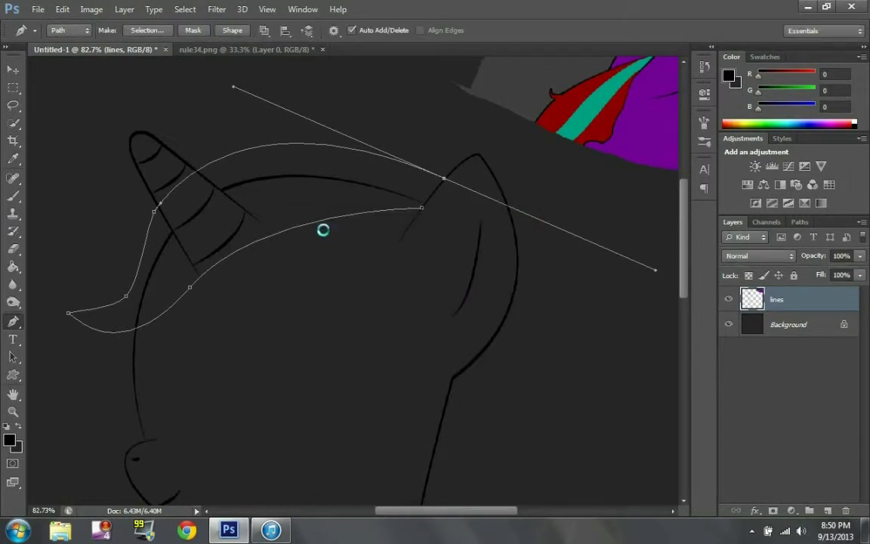
scroll(323, 229, "up", 1)
Step: Erase the forelock lines where they cross the horn
key("e")
scroll(332, 169, "up", 2)
left_click_drag(333, 169, 241, 224)
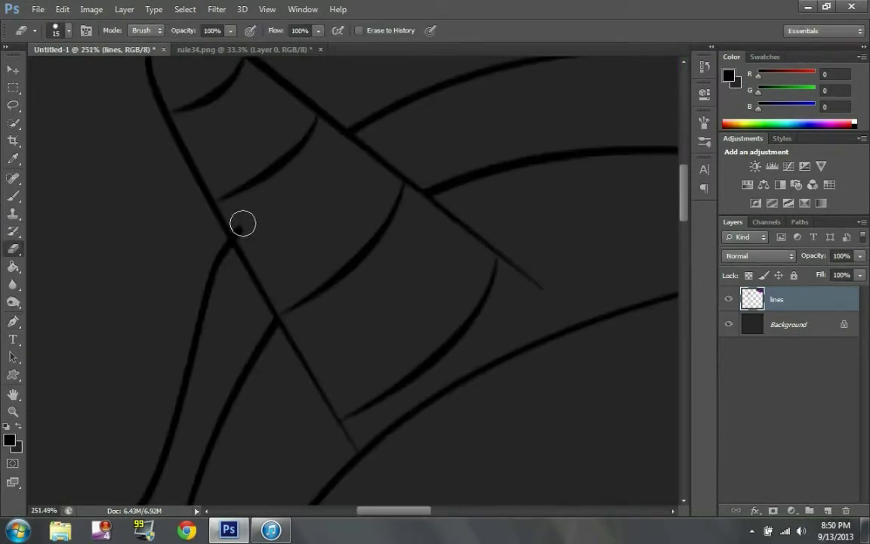
scroll(258, 396, "down", 2)
scroll(258, 396, "up", 2)
left_click_drag(295, 384, 261, 208)
scroll(261, 208, "up", 2)
left_click_drag(408, 106, 317, 287)
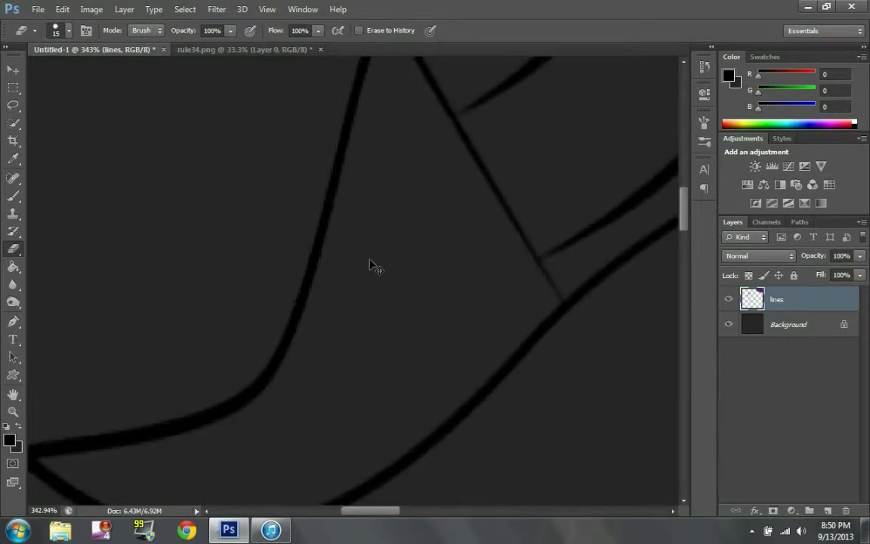
scroll(373, 264, "up", 2)
Step: Erase the leftover bits of the thick curve
mouse_move(356, 197)
left_mouse_down()
mouse_move(446, 174)
mouse_move(613, 175)
left_mouse_up()
scroll(446, 174, "right", 2)
scroll(614, 175, "down", 2)
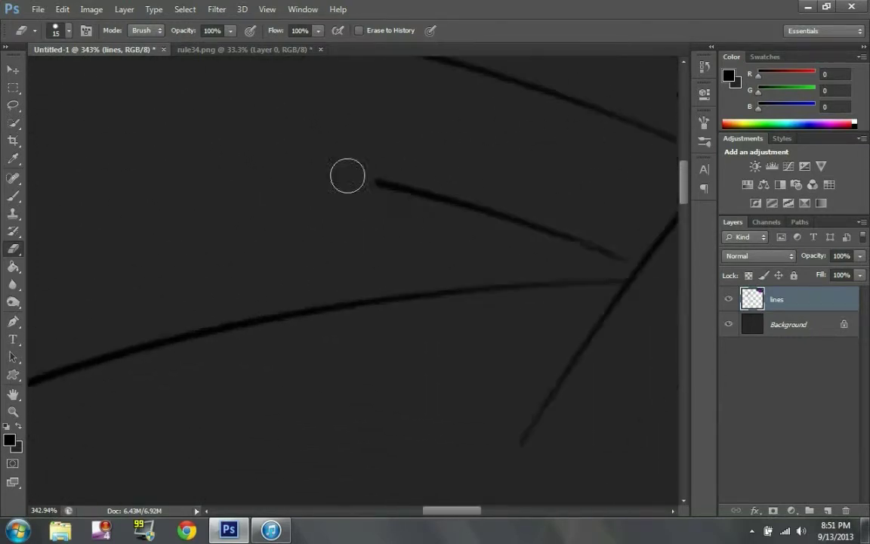
left_click_drag(348, 177, 560, 243)
scroll(567, 241, "down", 1)
scroll(563, 244, "down", 2)
scroll(309, 302, "up", 1)
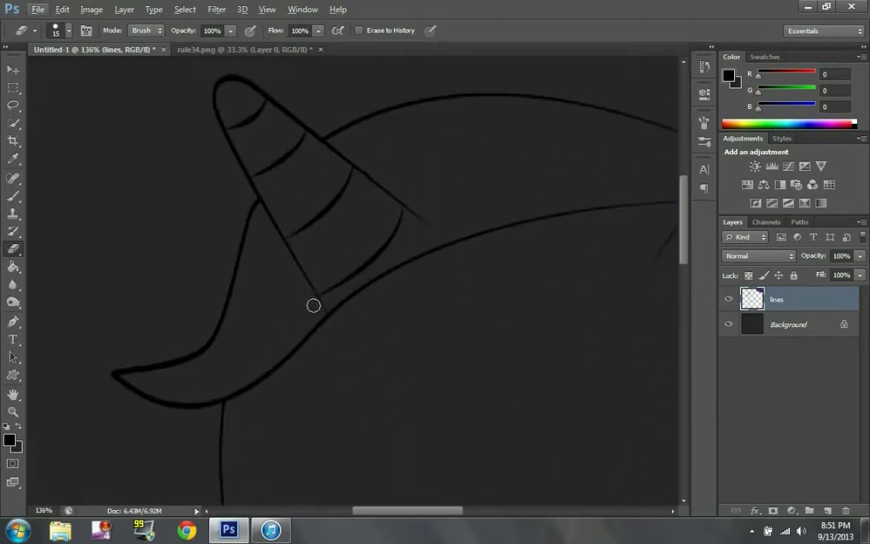
scroll(336, 281, "up", 1)
left_click_drag(335, 282, 466, 145)
scroll(445, 184, "down", 3)
Step: Start a neck tuft path with its first curved, pointed strokes
key("p")
left_click(519, 181)
mouse_move(528, 297)
left_mouse_down()
mouse_move(507, 335)
mouse_move(504, 305)
left_mouse_up()
scroll(508, 349, "up", 3)
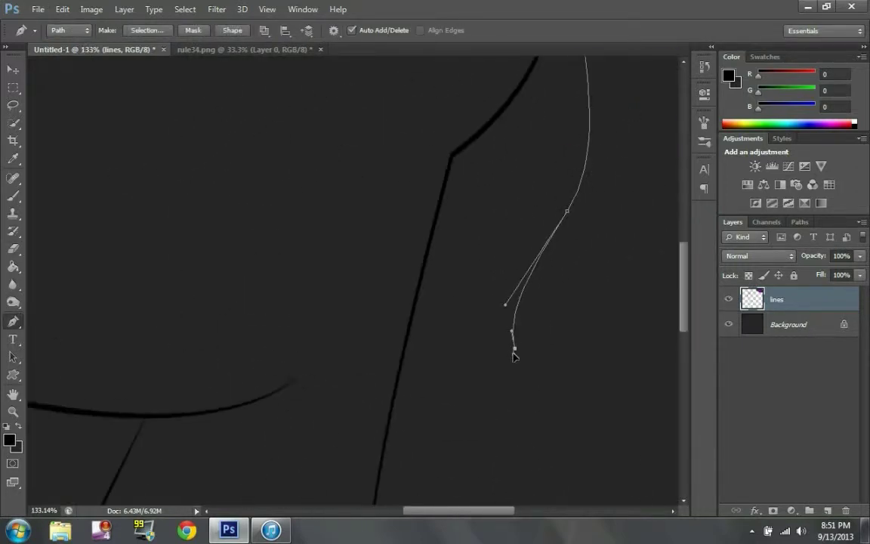
left_click(504, 306)
left_click_drag(500, 356, 519, 396)
left_click_drag(481, 311, 479, 299)
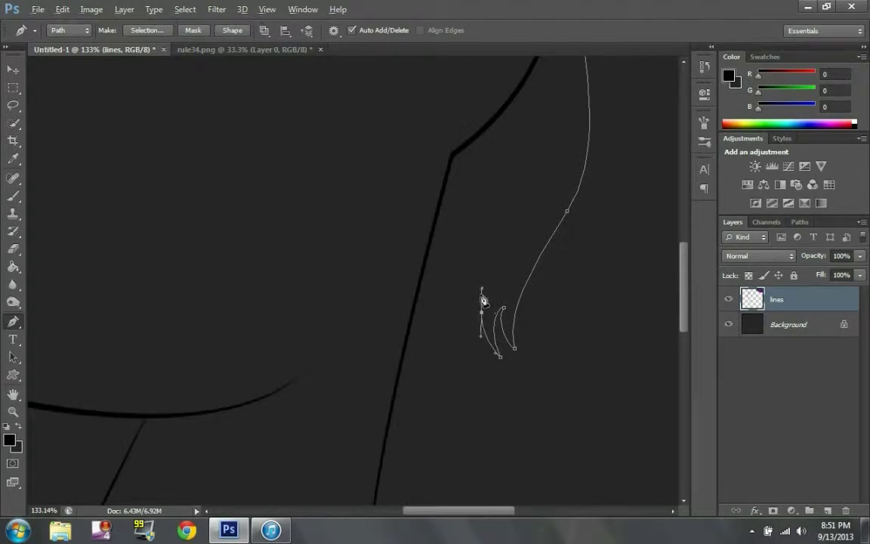
Step: Finish the neck tuft's remaining curved points and stroke the path in black
left_click_drag(473, 360, 478, 383)
left_click_drag(445, 300, 439, 271)
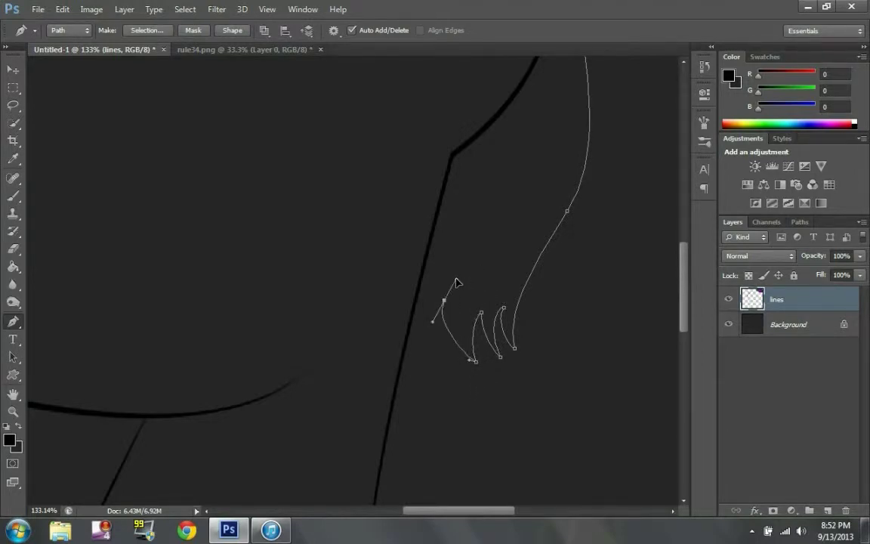
left_click_drag(443, 340, 435, 340)
left_click_drag(419, 294, 419, 278)
right_click(420, 300)
left_click(420, 299)
left_click(500, 245)
key("ctrl+0")
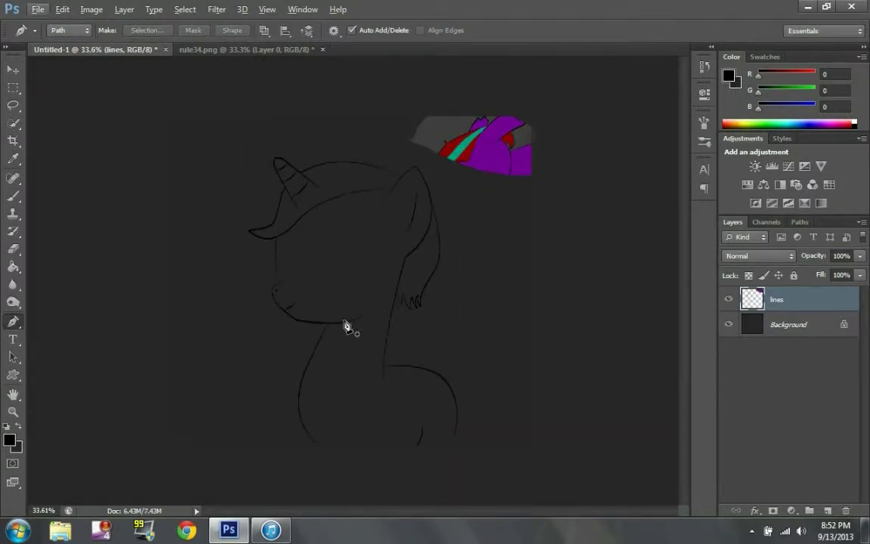
left_click(13, 195)
left_click(56, 31)
Step: Add a new layer named 'body' beneath the lines layer
left_click(491, 151, "alt")
key("ctrl+shift+alt+n")
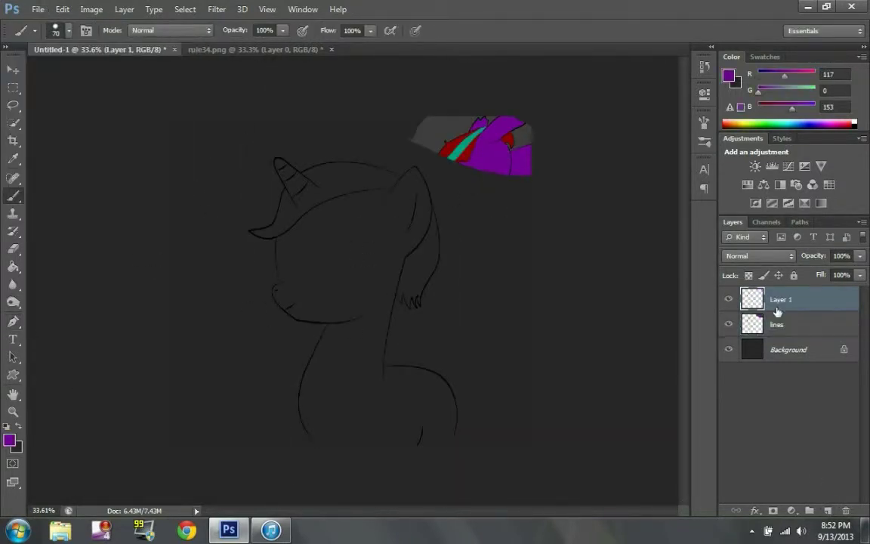
left_click_drag(776, 299, 776, 333)
double_click(777, 323)
type("body")
key("Return")
Step: Paint purple down along the pony's muzzle on the body layer
scroll(398, 262, "up", 5)
scroll(401, 324, "down", 2)
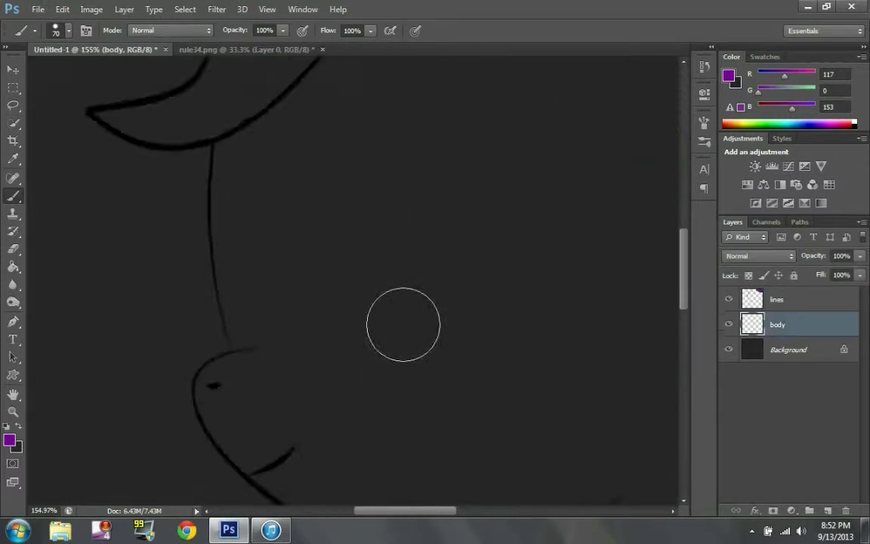
left_click_drag(280, 278, 307, 265)
scroll(302, 264, "up", 3)
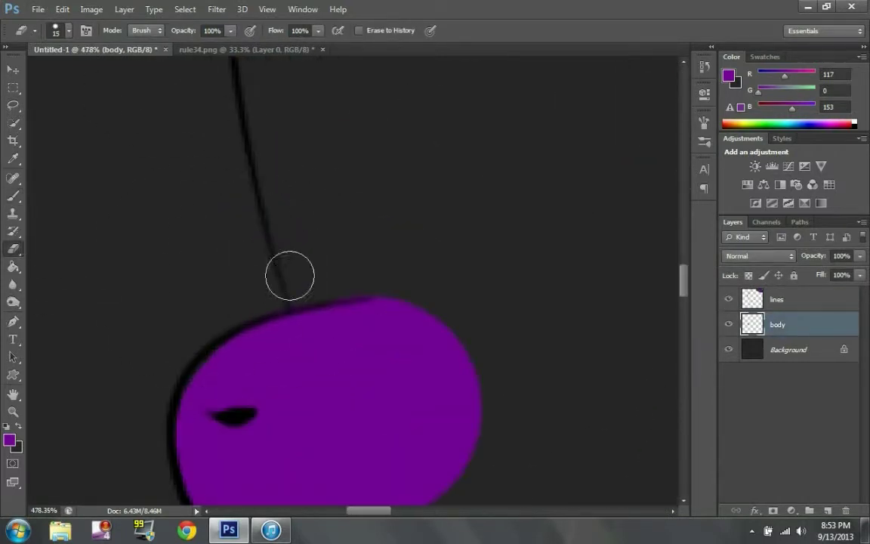
scroll(227, 265, "down", 3)
scroll(208, 259, "down", 3)
scroll(418, 370, "down", 2)
left_click_drag(389, 292, 408, 346)
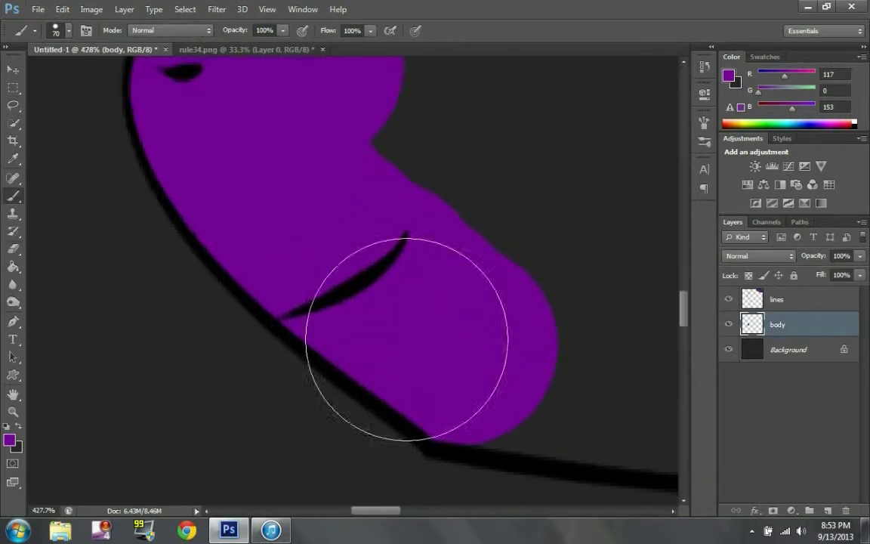
Step: Extend the purple along the jaw line and down the front of the neck
key("e")
scroll(404, 333, "down", 2)
key("b")
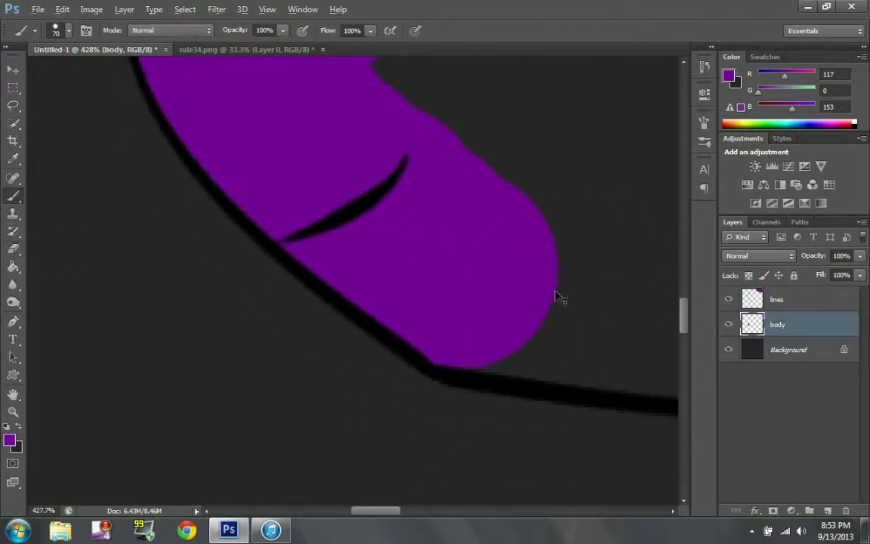
scroll(529, 295, "right", 3)
scroll(478, 295, "down", 3)
left_click_drag(509, 297, 554, 350)
scroll(554, 350, "down", 3)
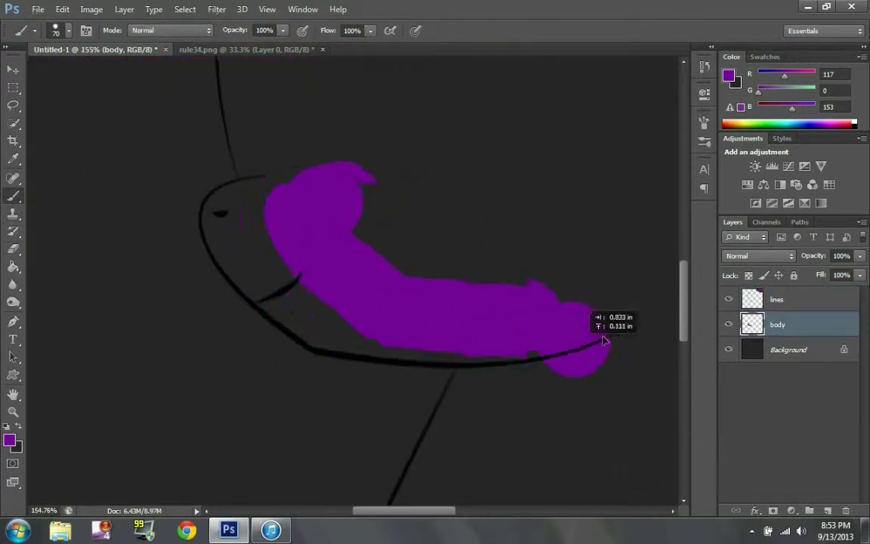
scroll(204, 218, "up", 3)
left_click_drag(204, 217, 204, 321)
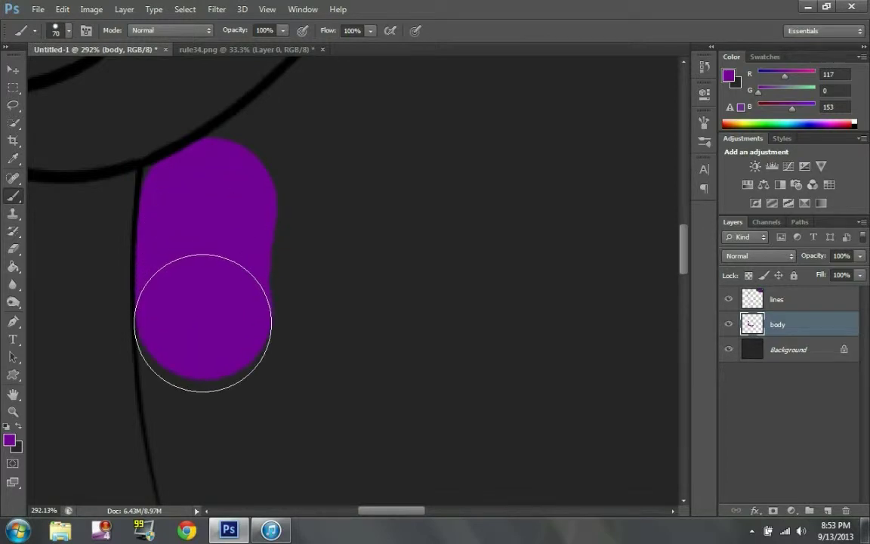
scroll(200, 239, "down", 2)
mouse_move(201, 239)
left_mouse_down()
mouse_move(217, 326)
mouse_move(233, 272)
left_mouse_up()
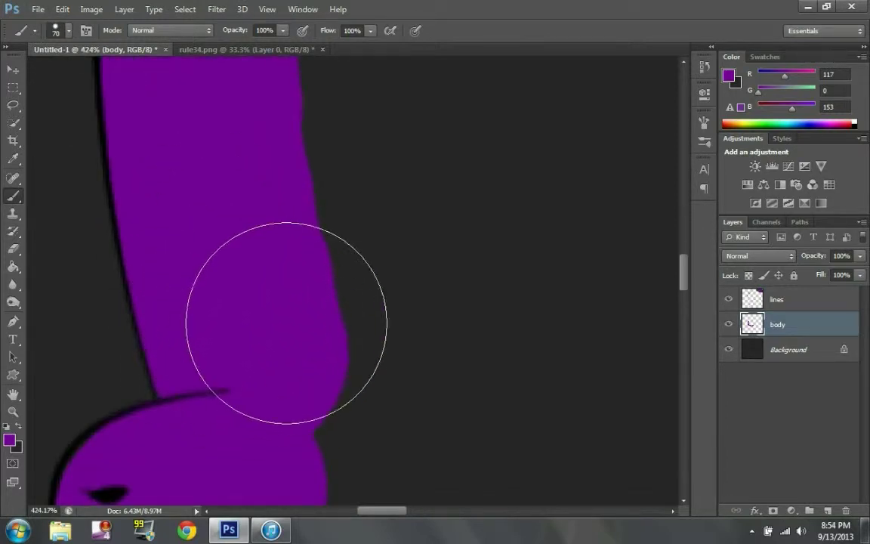
scroll(262, 330, "down", 3)
Step: Resize the brush and extend purple up toward the forehead and along the head
key("bracketleft")
key("bracketright")
key("bracketright")
key("e")
key("b")
scroll(213, 159, "down", 3)
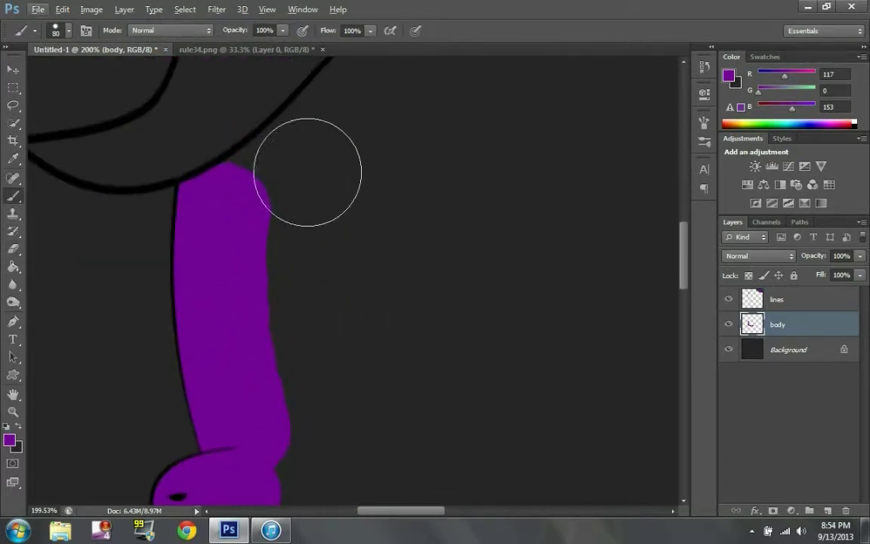
left_click_drag(285, 170, 302, 159)
scroll(273, 225, "up", 2)
scroll(341, 213, "up", 2)
left_click_drag(342, 214, 228, 240)
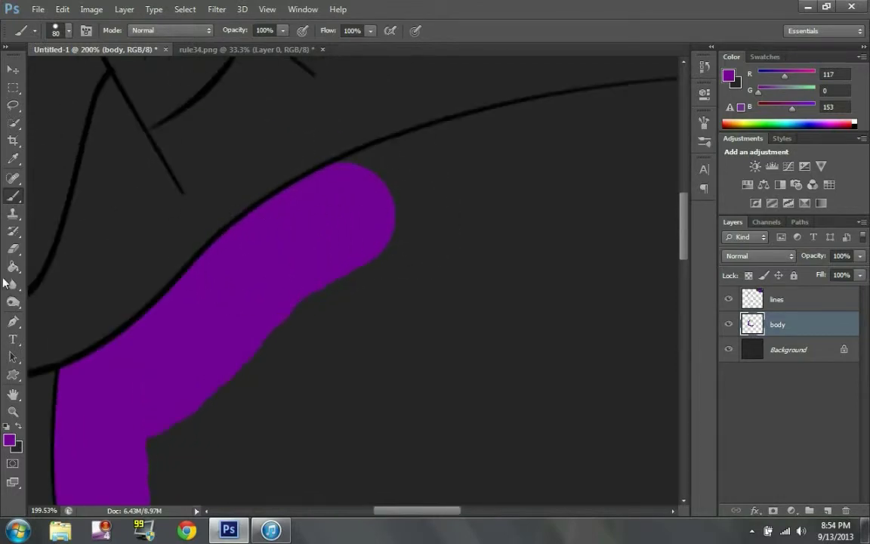
Step: Fill the head below the outline with purple, extending it right across the head
key("e")
scroll(282, 206, "up", 2)
key("b")
scroll(519, 175, "right", 3)
left_click_drag(519, 174, 439, 204)
scroll(439, 204, "up", 2)
left_click_drag(349, 300, 286, 323)
scroll(287, 323, "right", 3)
left_click_drag(468, 227, 355, 256)
left_click_drag(534, 237, 561, 246)
scroll(486, 213, "up", 3)
Step: Paint the ear tip purple with a smaller brush, down its right side
key("e")
key("b")
key("bracketleft")
key("bracketleft")
key("bracketleft")
scroll(344, 324, "down", 3)
mouse_move(533, 140)
left_mouse_down()
mouse_move(403, 294)
mouse_move(438, 243)
mouse_move(430, 185)
left_mouse_up()
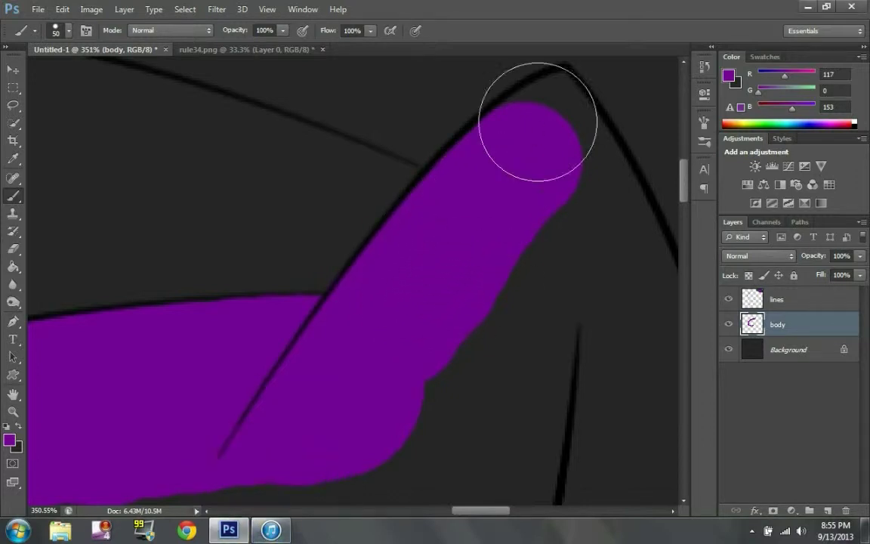
mouse_move(547, 157)
left_mouse_down()
mouse_move(551, 85)
mouse_move(591, 174)
mouse_move(595, 260)
left_mouse_up()
key("bracketleft")
scroll(597, 268, "up", 2)
key("e")
key("alt+bracketright")
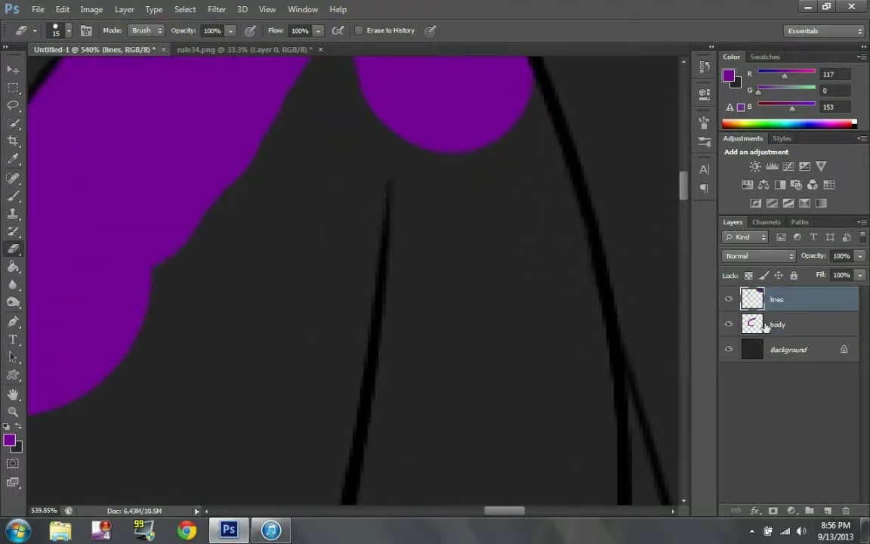
Step: On the body layer, paint purple down along the neck outline
key("b")
key("alt+bracketleft")
mouse_move(465, 129)
left_mouse_down()
mouse_move(527, 283)
mouse_move(499, 392)
mouse_move(434, 446)
left_mouse_up()
scroll(510, 354, "down", 4)
key("j")
scroll(562, 260, "up", 2)
scroll(290, 375, "down", 2)
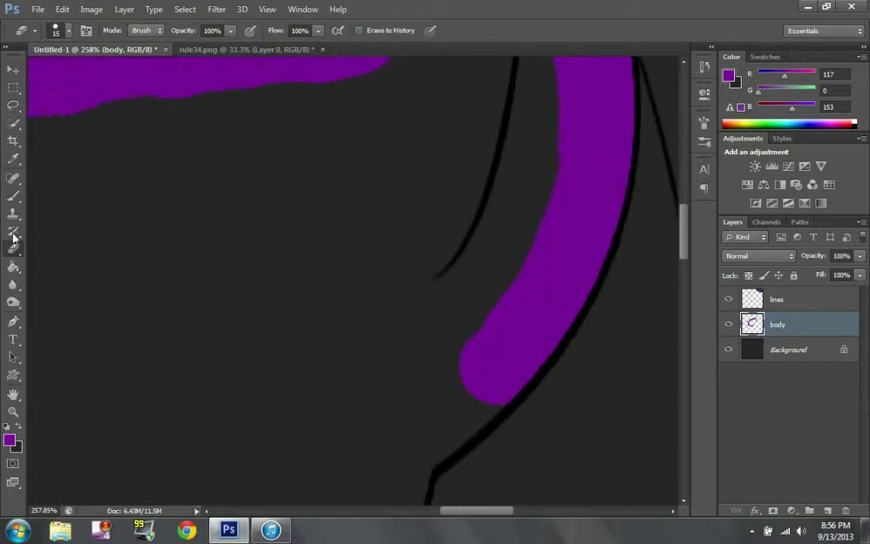
scroll(340, 340, "down", 3)
left_click_drag(389, 281, 393, 296)
Step: Extend the purple fill rightward and near the top, joining the purple patches
key("b")
scroll(340, 324, "down", 3)
scroll(419, 212, "up", 2)
mouse_move(419, 211)
left_mouse_down()
mouse_move(463, 194)
mouse_move(478, 227)
left_mouse_up()
scroll(463, 194, "up", 2)
scroll(505, 122, "up", 2)
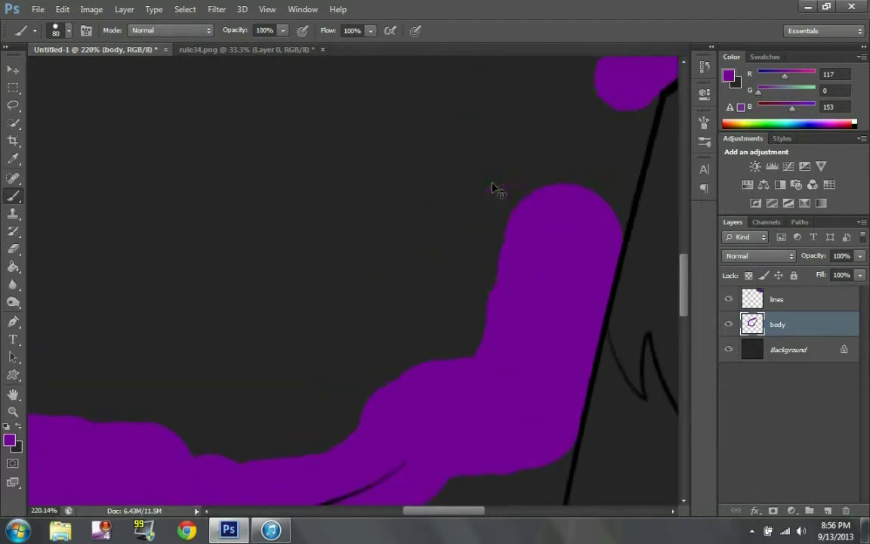
left_click(491, 128)
left_click_drag(490, 153, 464, 249)
Step: Fill most of the large interior area with purple
key("j")
key("b")
scroll(227, 171, "down", 2)
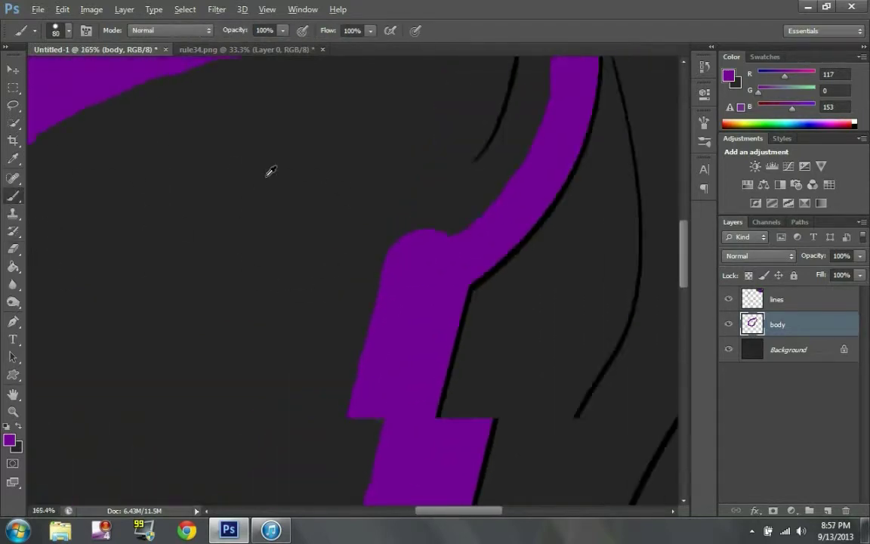
scroll(404, 174, "down", 1)
mouse_move(404, 174)
left_mouse_down()
mouse_move(156, 223)
mouse_move(140, 460)
mouse_move(334, 333)
mouse_move(259, 360)
mouse_move(167, 326)
left_mouse_up()
scroll(167, 302, "down", 5)
scroll(343, 179, "up", 3)
mouse_move(344, 179)
left_mouse_down()
mouse_move(362, 149)
mouse_move(346, 180)
left_mouse_up()
Step: Paint purple along the black outline and across the front leg
mouse_move(322, 231)
left_mouse_down()
mouse_move(245, 389)
mouse_move(369, 268)
mouse_move(340, 328)
mouse_move(330, 418)
mouse_move(278, 227)
mouse_move(296, 285)
mouse_move(381, 408)
left_mouse_up()
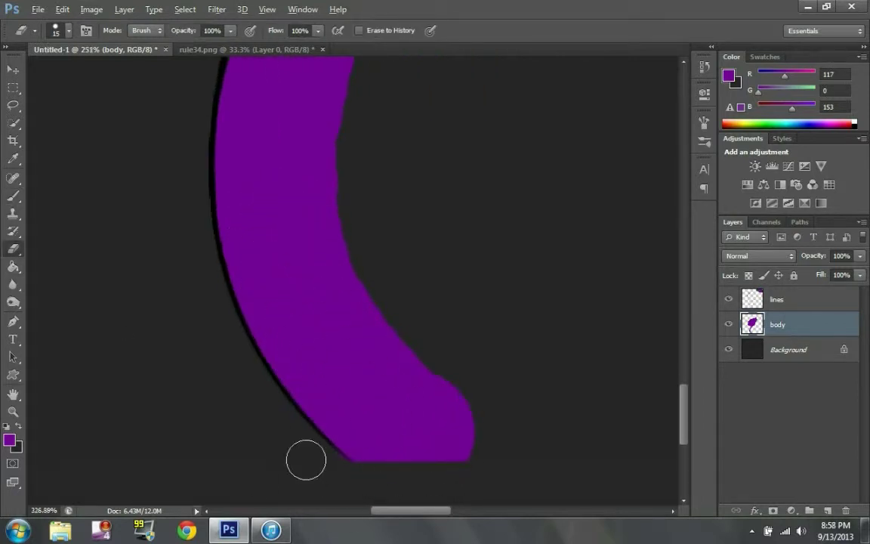
left_click_drag(305, 458, 98, 285)
left_click_drag(219, 239, 431, 268)
scroll(468, 343, "down", 4)
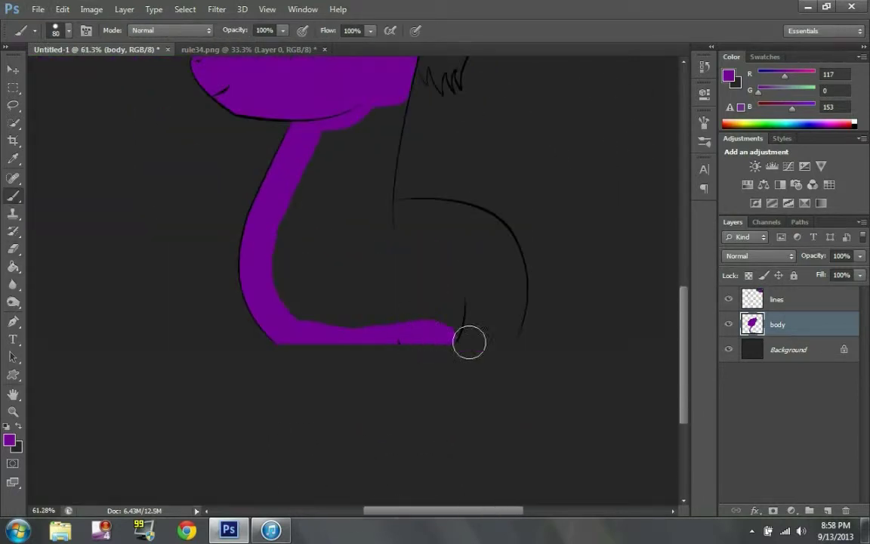
scroll(472, 287, "up", 5)
scroll(472, 287, "up", 3)
Step: Fill the chest with purple down to the bottom fill
left_click(472, 287)
left_click_drag(466, 340, 440, 420)
scroll(440, 420, "up", 3)
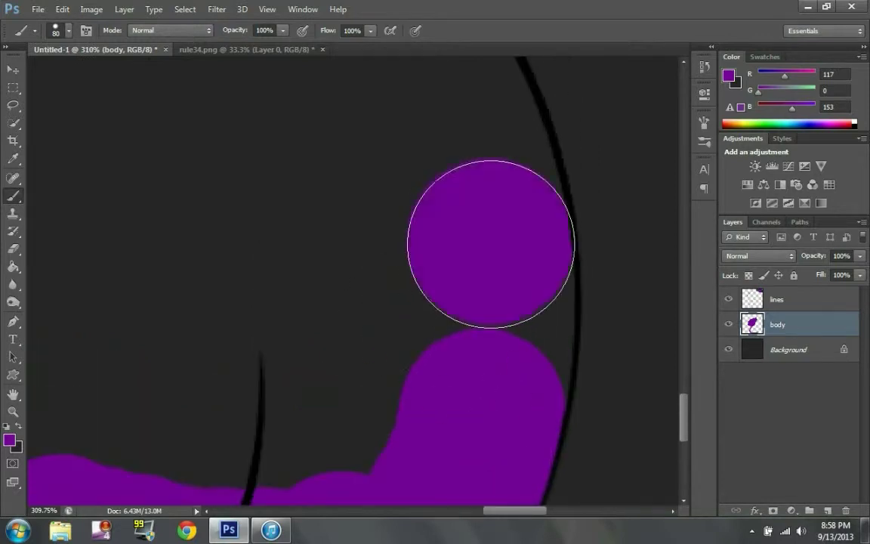
left_click_drag(491, 242, 491, 388)
scroll(491, 388, "up", 3)
left_click_drag(433, 171, 484, 310)
scroll(484, 311, "up", 3)
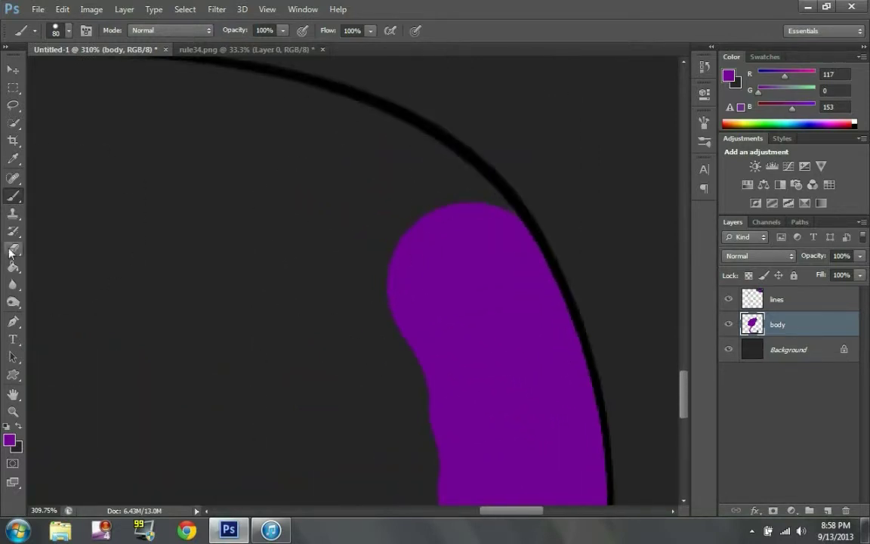
left_click_drag(210, 129, 460, 253)
Step: Paint purple along the left outline
key("e")
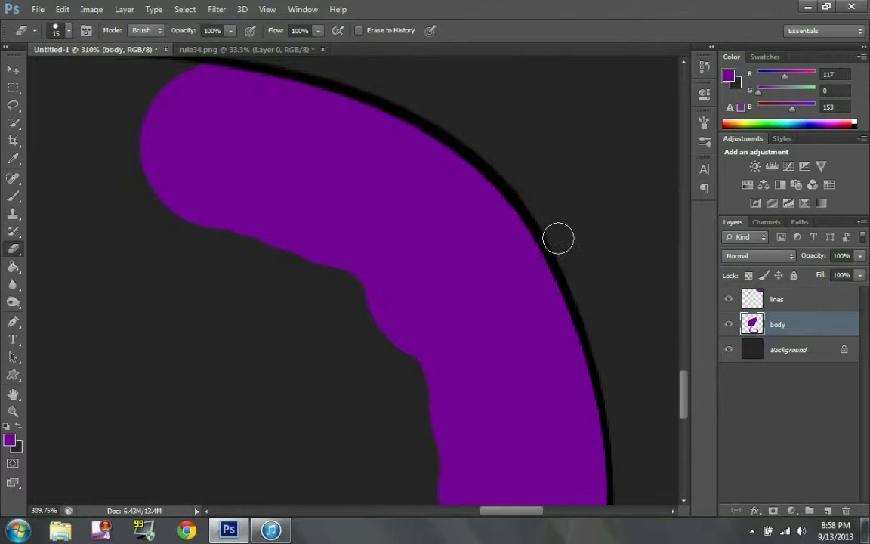
key("b")
scroll(194, 223, "up", 3)
scroll(194, 224, "left", 5)
left_click_drag(194, 224, 377, 225)
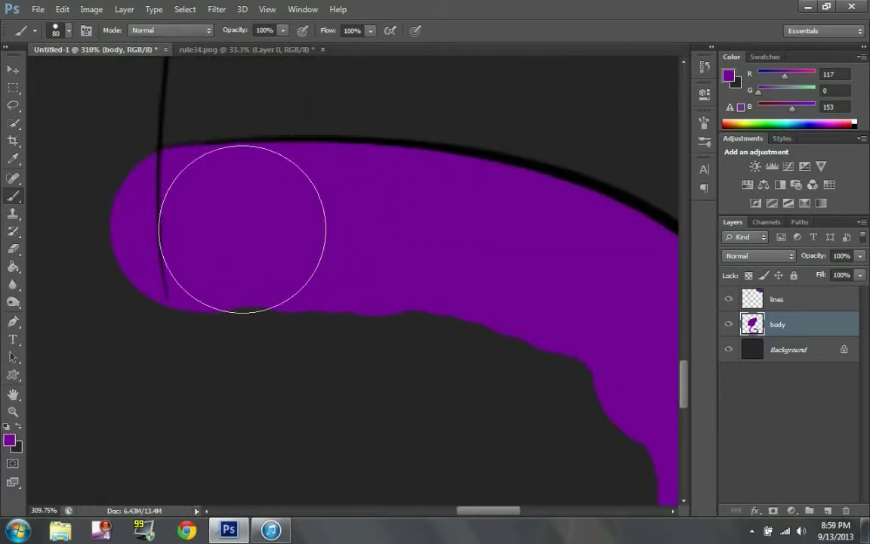
Step: Touch up the lines layer, then paint more purple downward on the body layer
left_click(777, 299)
key("e")
scroll(144, 155, "up", 4)
key("b")
scroll(150, 167, "down", 4)
scroll(252, 233, "up", 3)
left_click(778, 324)
left_click(295, 187)
left_click_drag(291, 213, 272, 359)
Step: Paint a purple cap at the top and fill the remaining gaps, then shrink the brush
scroll(272, 360, "up", 5)
scroll(272, 359, "right", 1)
mouse_move(323, 201)
left_mouse_down()
mouse_move(317, 229)
mouse_move(334, 342)
left_mouse_up()
scroll(340, 247, "down", 6)
scroll(305, 285, "down", 2)
scroll(306, 285, "down", 3)
mouse_move(305, 285)
left_mouse_down()
mouse_move(296, 233)
mouse_move(278, 405)
mouse_move(229, 326)
mouse_move(421, 347)
mouse_move(332, 375)
left_mouse_up()
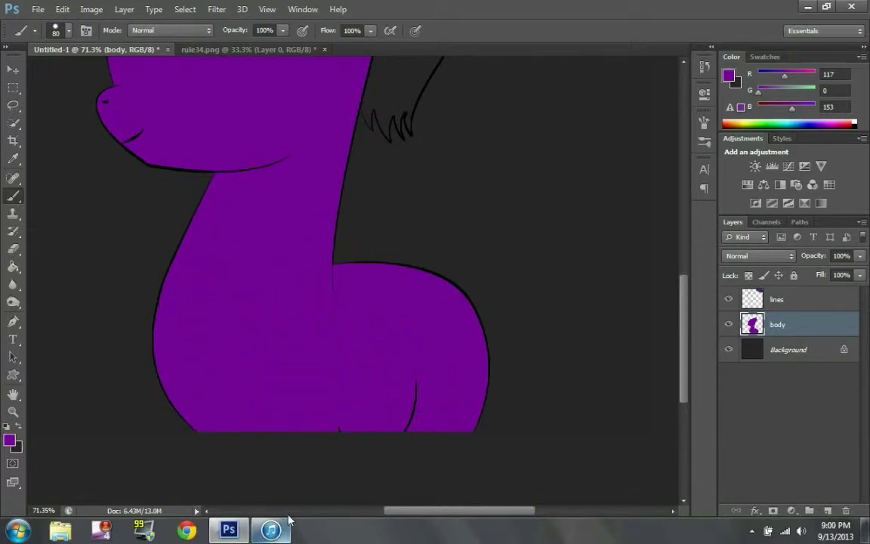
left_click(278, 532)
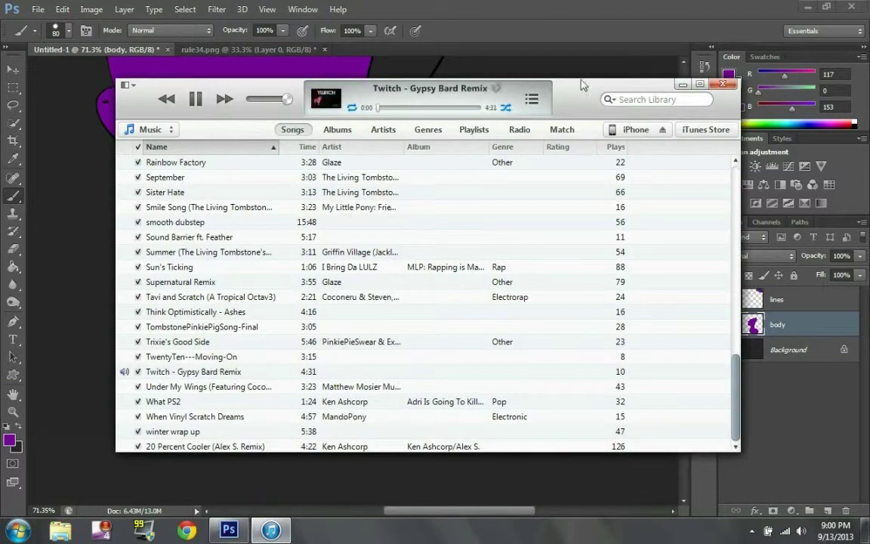
left_click(682, 84)
scroll(252, 179, "up", 5)
key("bracketleft")
key("bracketleft")
key("bracketleft")
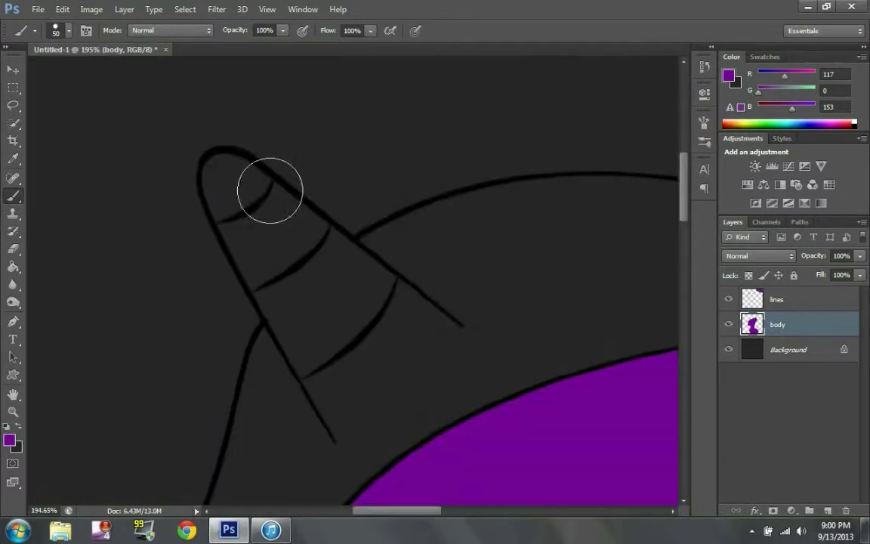
left_click(15, 341)
scroll(227, 265, "down", 5)
left_click_drag(91, 199, 329, 257)
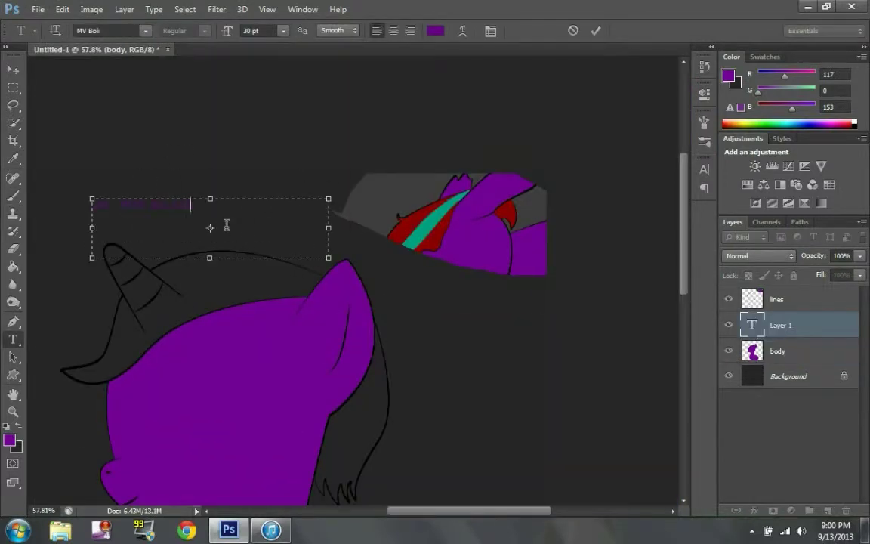
left_click(773, 385)
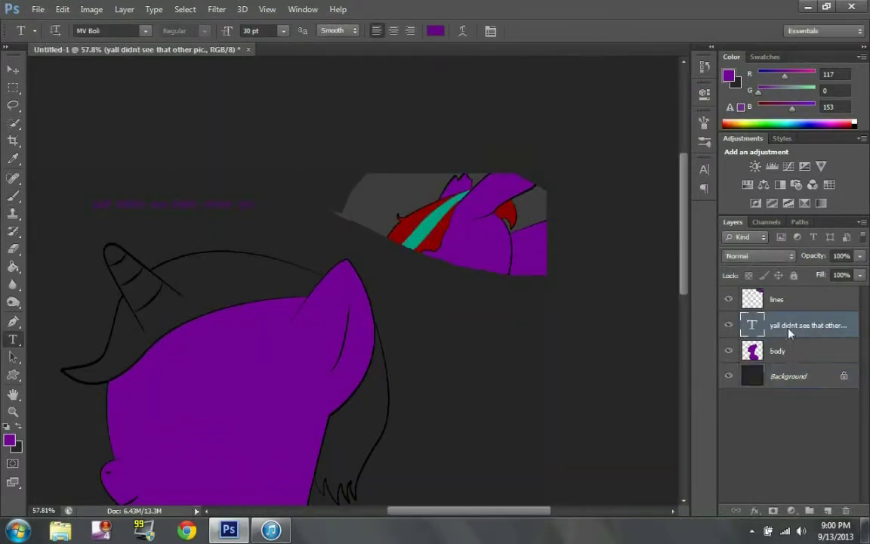
left_click_drag(91, 198, 79, 181)
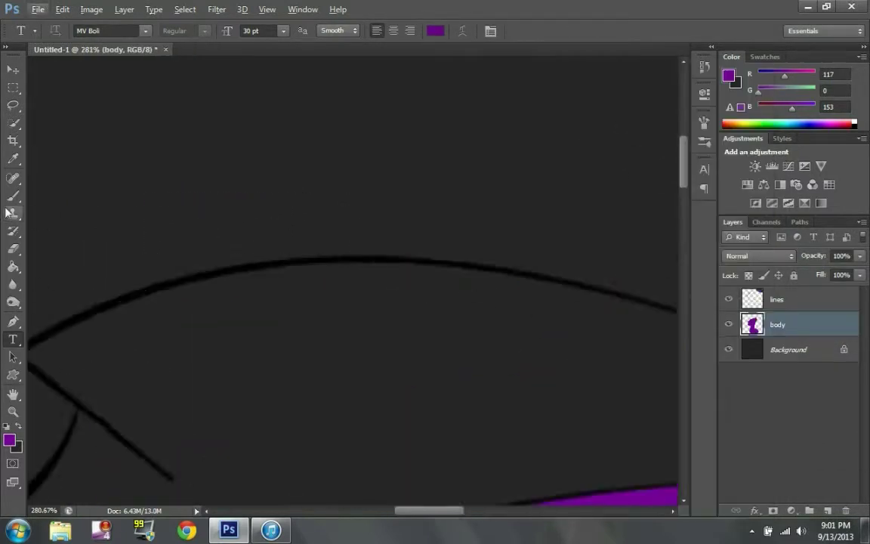
mouse_move(206, 273)
left_mouse_down()
mouse_move(310, 369)
mouse_move(428, 447)
mouse_move(237, 330)
left_mouse_up()
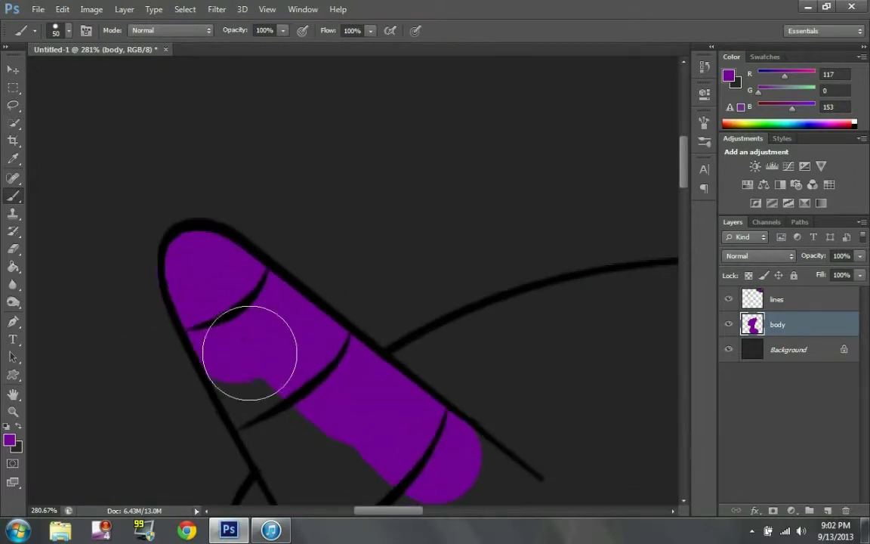
Step: Paint purple down the horn and erase the overspill
scroll(293, 371, "down", 3)
scroll(293, 371, "down", 3)
mouse_move(307, 266)
left_mouse_down()
mouse_move(374, 374)
mouse_move(482, 281)
mouse_move(469, 293)
left_mouse_up()
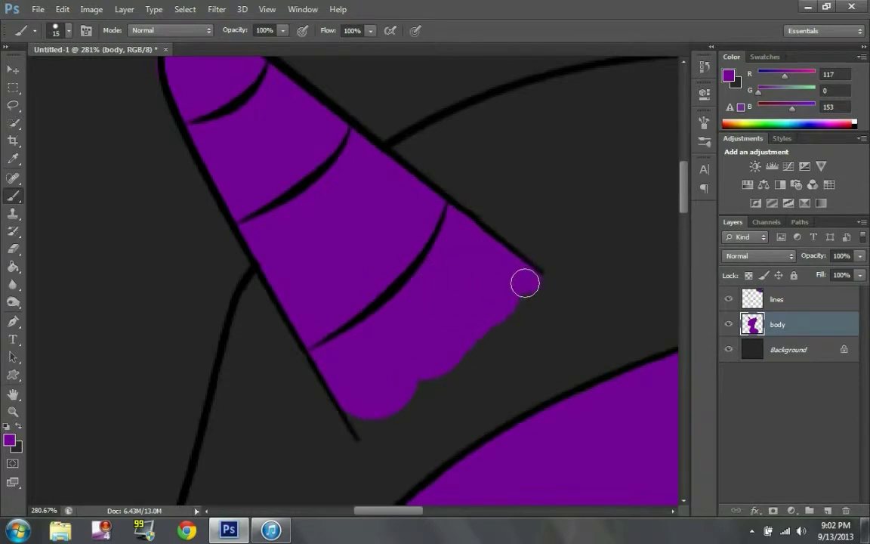
scroll(99, 68, "down", 3)
scroll(99, 68, "up", 3)
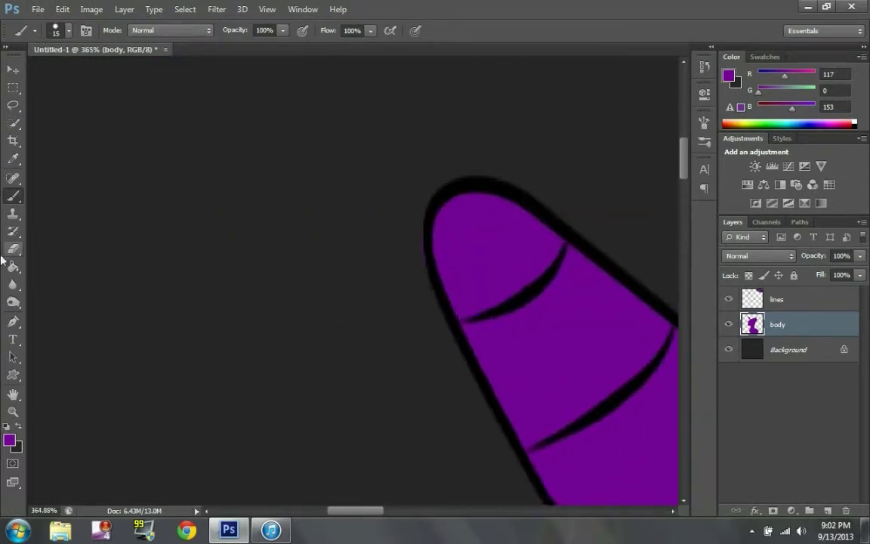
scroll(278, 272, "down", 2)
key("e")
scroll(278, 272, "down", 1)
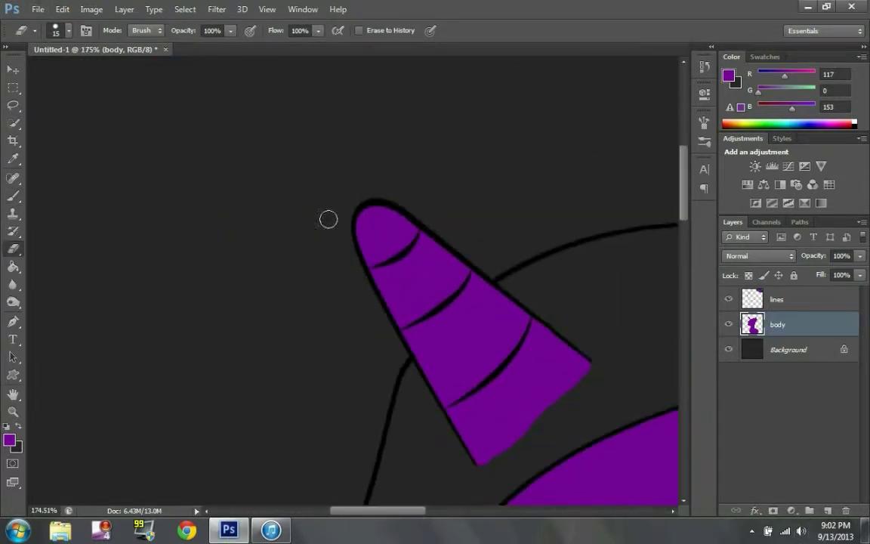
scroll(328, 218, "down", 2)
scroll(146, 326, "down", 3)
key("b")
scroll(337, 219, "down", 2)
scroll(337, 219, "up", 3)
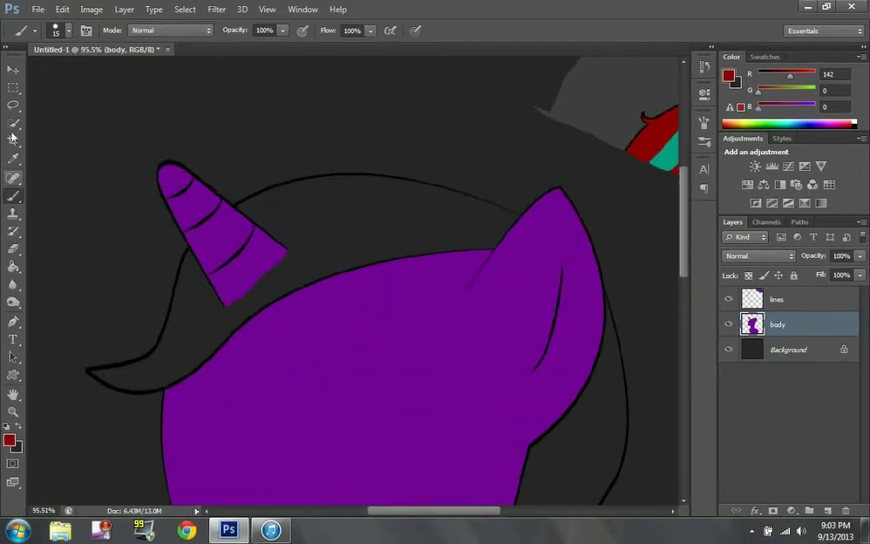
Step: Add a new empty layer below the body layer and begin renaming it
key("ctrl+shift+alt+n")
left_click_drag(775, 322, 775, 349)
double_click(777, 349)
Step: Name the new layer 'hair' and make it active
type("hair")
key("Return")
left_click(779, 349)
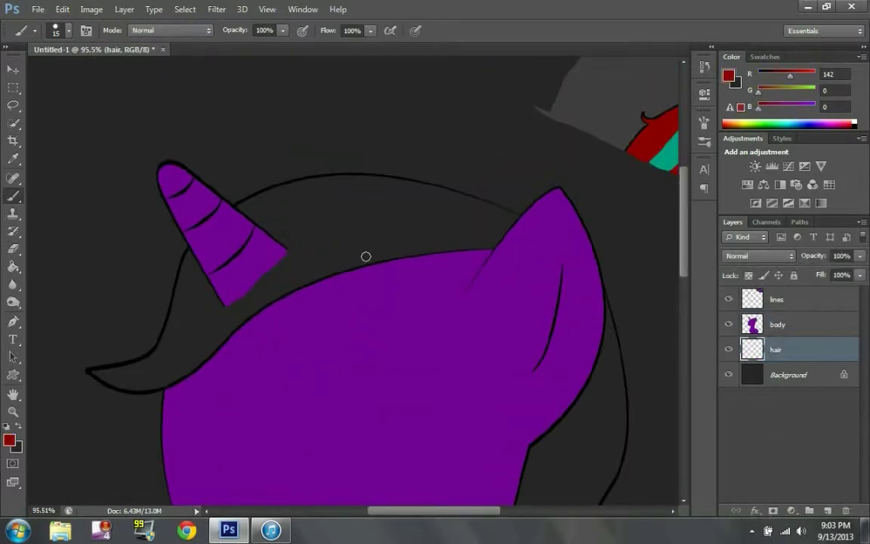
Step: Paint dark red down the horn's left side and fill the gap to the outline
scroll(272, 217, "up", 3)
left_click(239, 239)
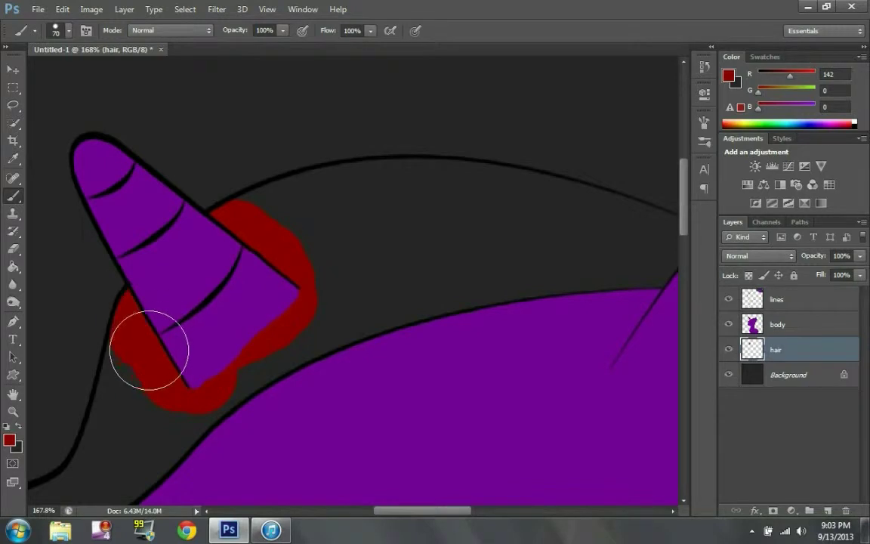
scroll(189, 385, "up", 1)
scroll(189, 385, "up", 1)
left_click_drag(317, 324, 284, 431)
scroll(222, 391, "up", 1)
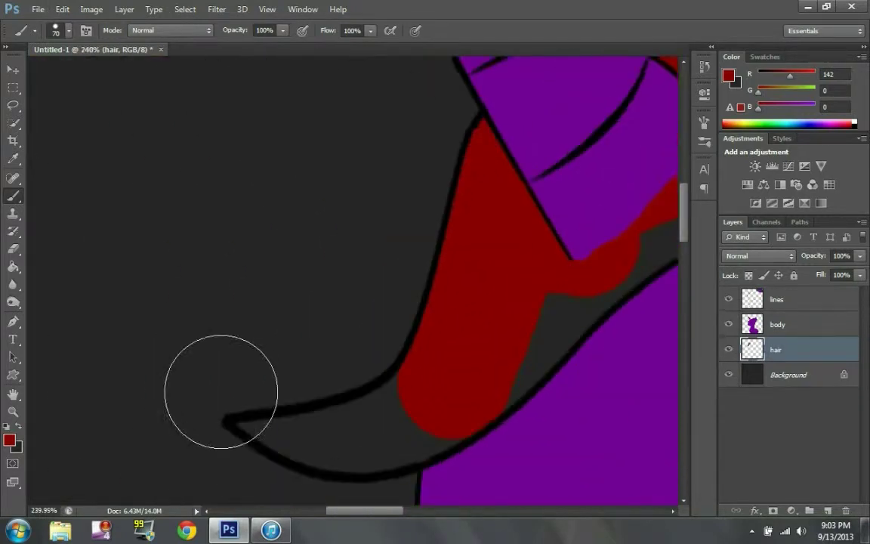
scroll(221, 392, "down", 1)
key("bracketleft")
key("bracketleft")
key("bracketleft")
left_click_drag(397, 344, 344, 373)
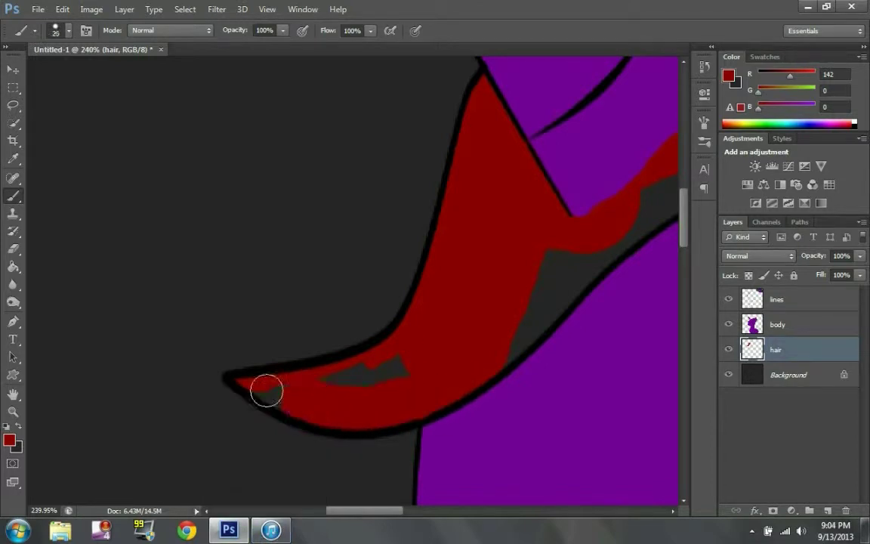
Step: Extend the dark red mane stroke along the outline to the right
scroll(441, 364, "down", 3, "alt")
scroll(155, 271, "up", 3, "alt")
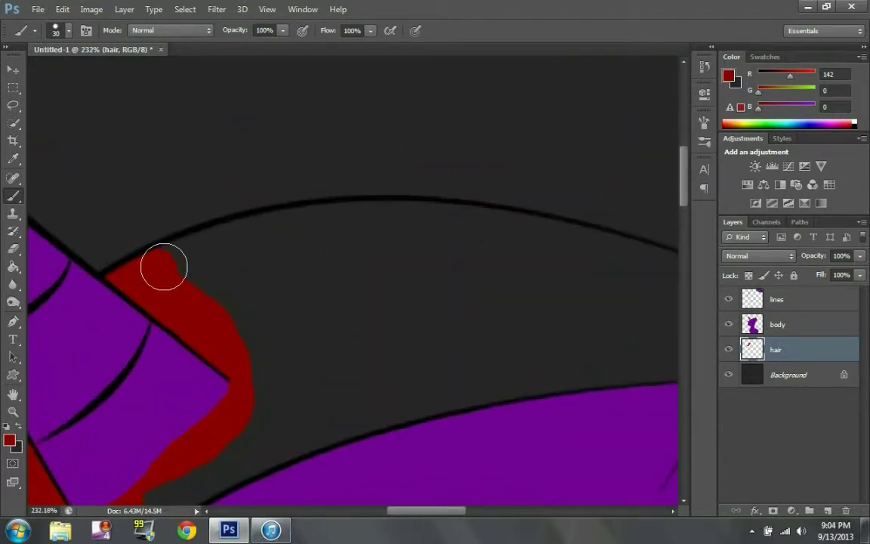
scroll(386, 224, "up", 2, "alt")
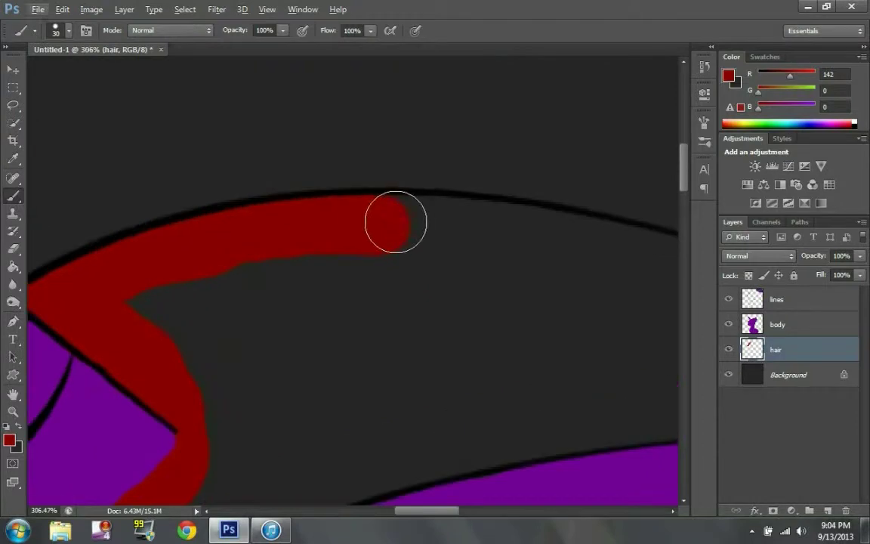
scroll(386, 248, "right", 3)
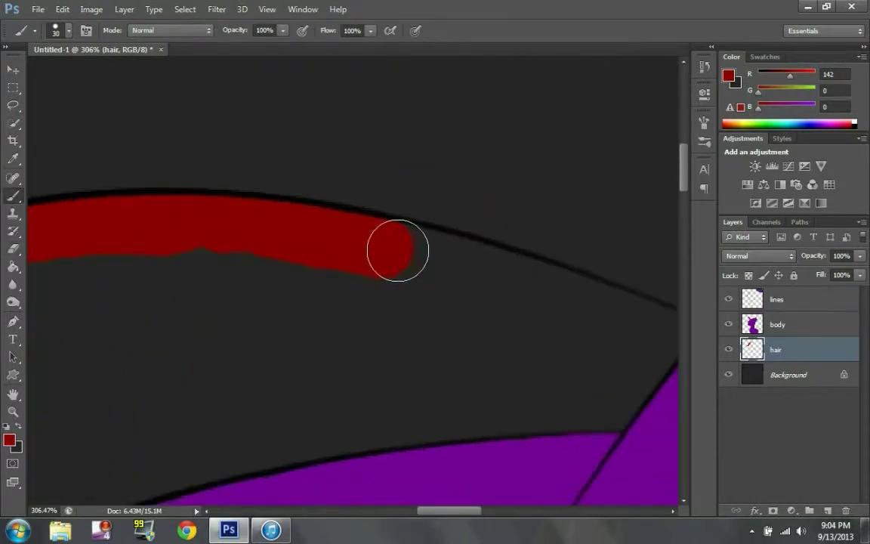
left_click_drag(477, 271, 635, 326)
scroll(635, 326, "right", 2)
Step: Paint dark red hair along the ear's right outline
key("e")
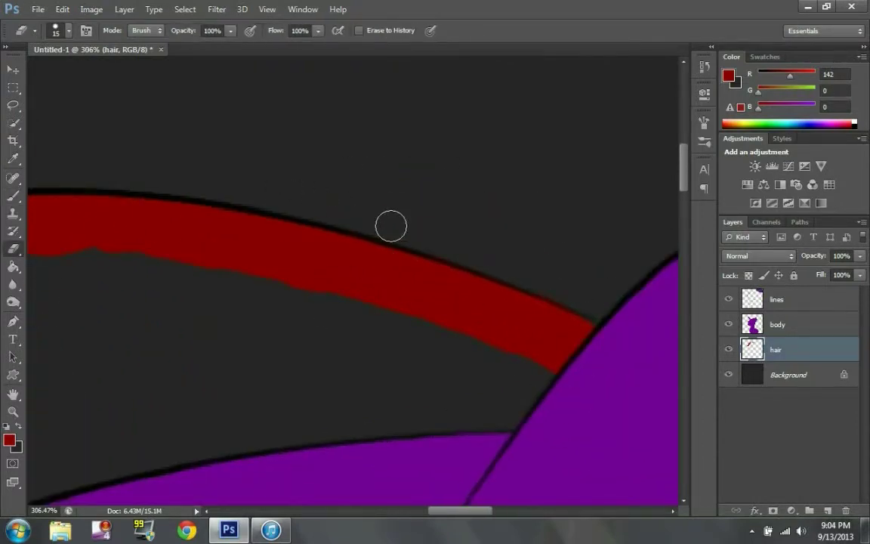
scroll(449, 245, "up", 3, "alt")
scroll(518, 291, "down", 5, "alt")
key("b")
scroll(409, 288, "up", 1, "alt")
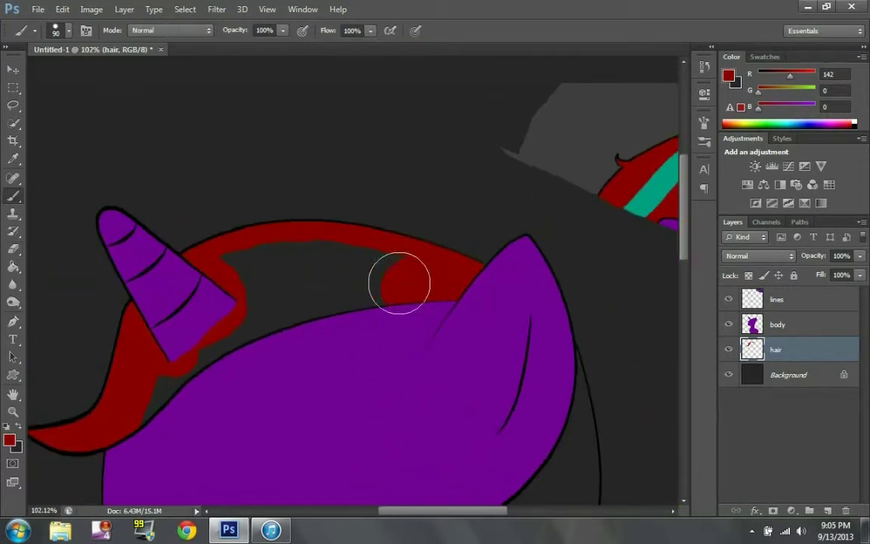
scroll(385, 301, "up", 3, "alt")
scroll(272, 258, "up", 1, "alt")
mouse_move(318, 219)
left_mouse_down()
mouse_move(326, 305)
mouse_move(354, 409)
mouse_move(350, 204)
mouse_move(350, 320)
mouse_move(326, 398)
mouse_move(373, 228)
mouse_move(340, 301)
mouse_move(288, 346)
mouse_move(336, 155)
left_mouse_up()
Step: Tidy edges with a smaller eraser, then fill the gap between mane spikes red
scroll(336, 156, "up", 2)
key("e")
scroll(415, 264, "down", 1)
scroll(415, 264, "up", 2, "alt")
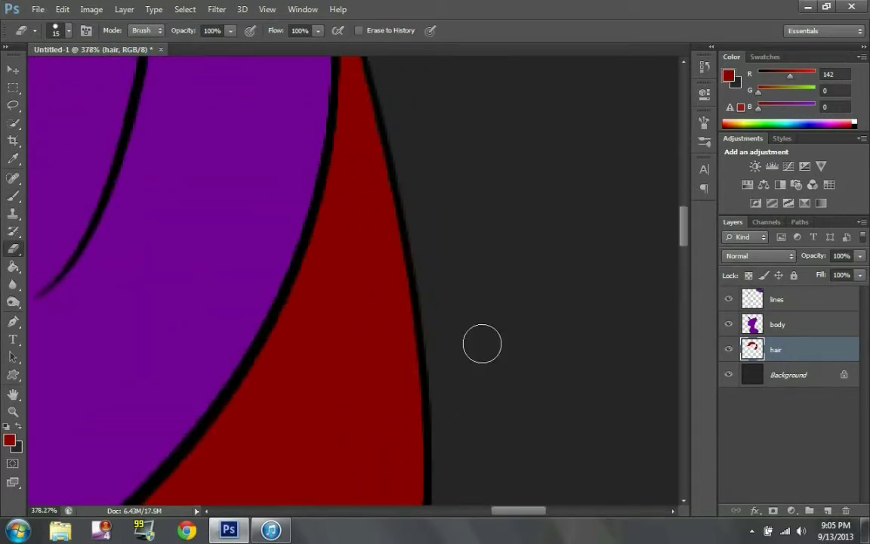
scroll(361, 263, "down", 3, "alt")
scroll(349, 215, "up", 3, "alt")
key("bracketleft")
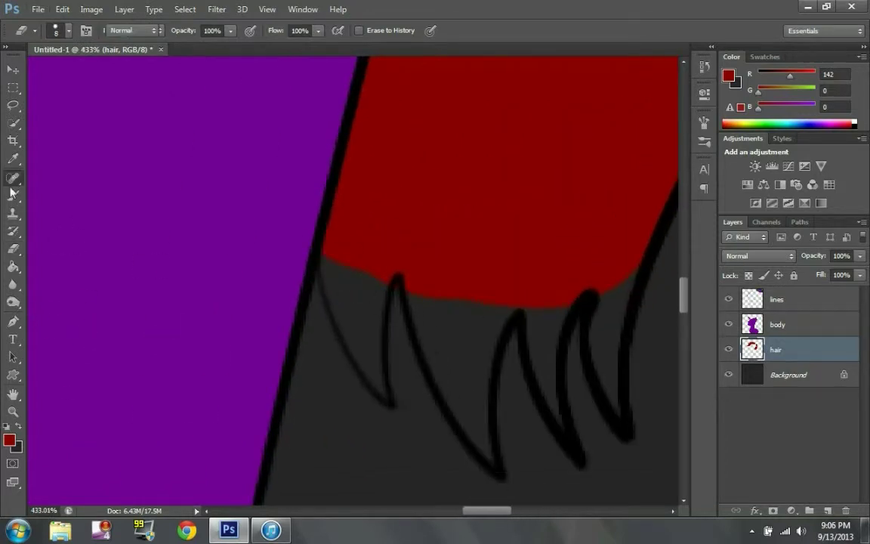
left_click(13, 195)
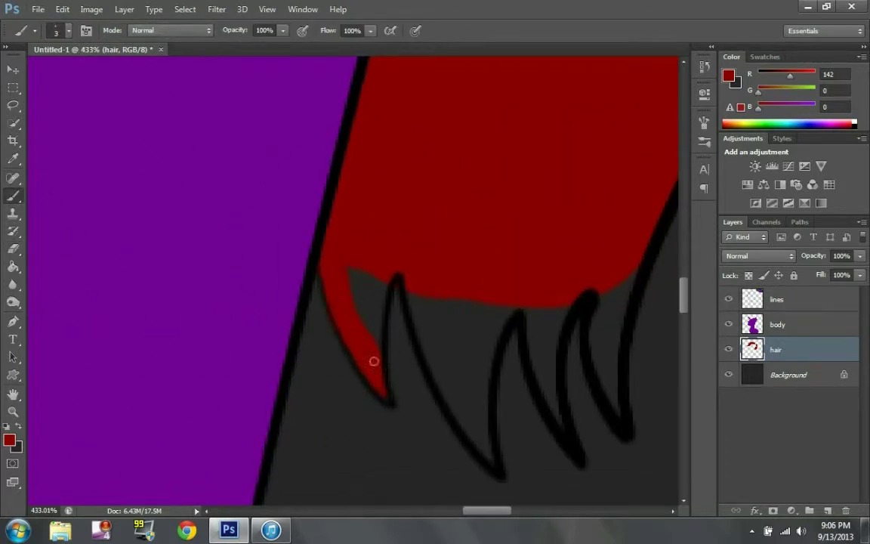
key("bracketright")
key("bracketright")
key("bracketright")
key("bracketright")
key("bracketright")
key("bracketright")
left_click_drag(472, 469, 495, 345)
Step: Touch up the mane using a right-click menu and the Eraser
key("e")
key("b")
scroll(448, 306, "right", 2)
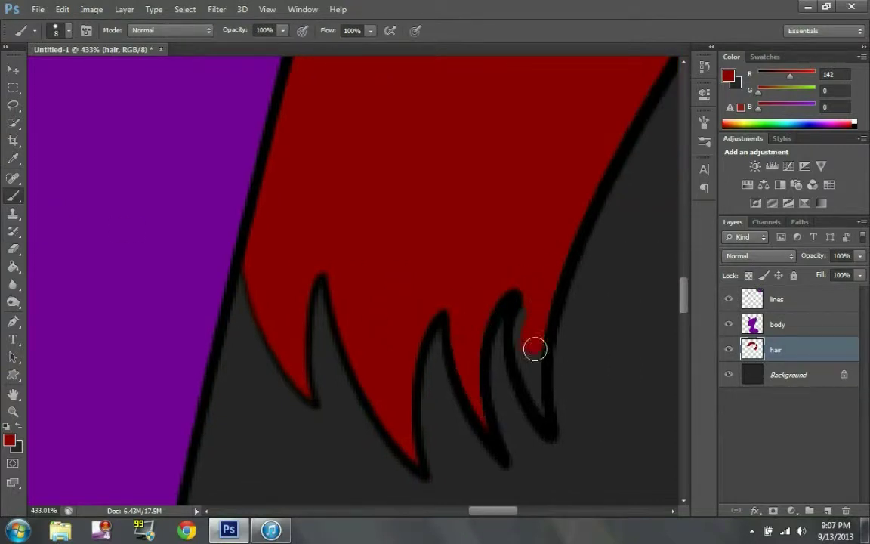
right_click(753, 534)
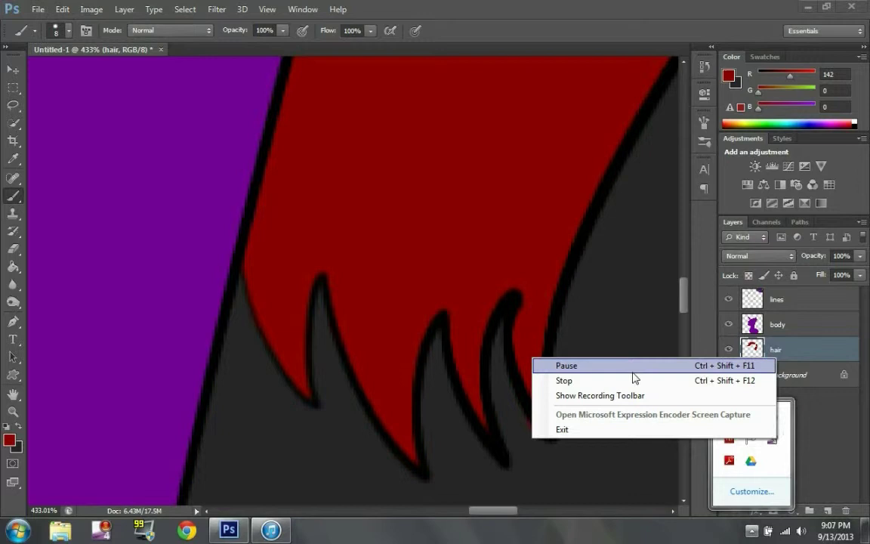
left_click(561, 361)
key("e")
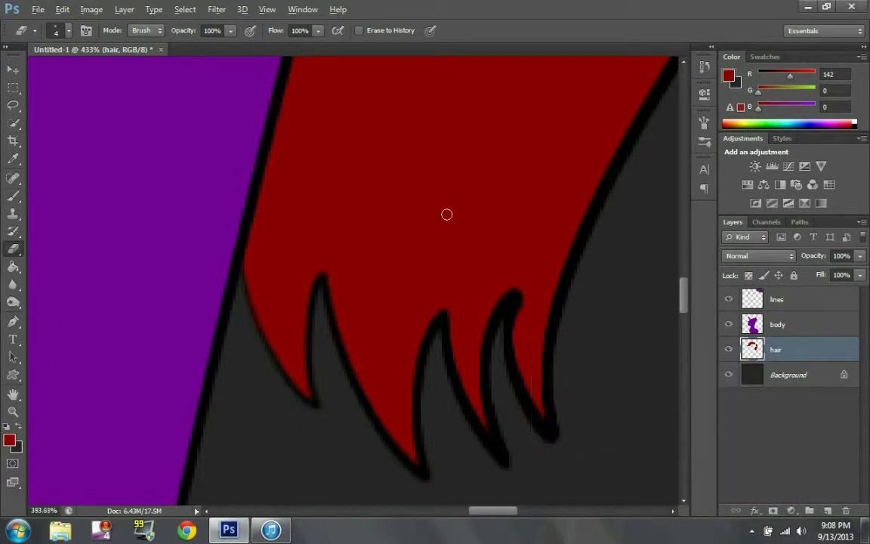
scroll(185, 234, "down", 3, "alt")
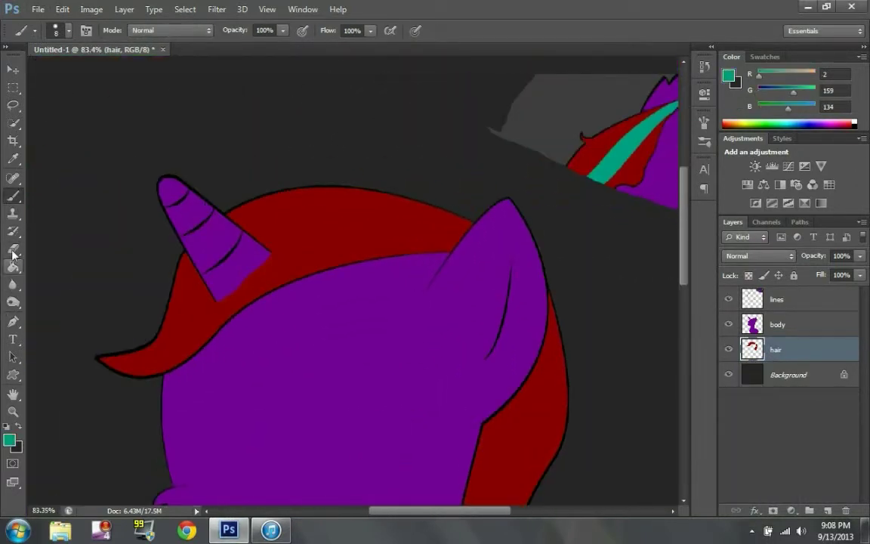
Step: Trace a stripe across the red mane with the Pen tool and fill it teal
key("p")
scroll(476, 239, "up", 3, "alt")
left_click(476, 239)
scroll(195, 318, "down", 3, "alt")
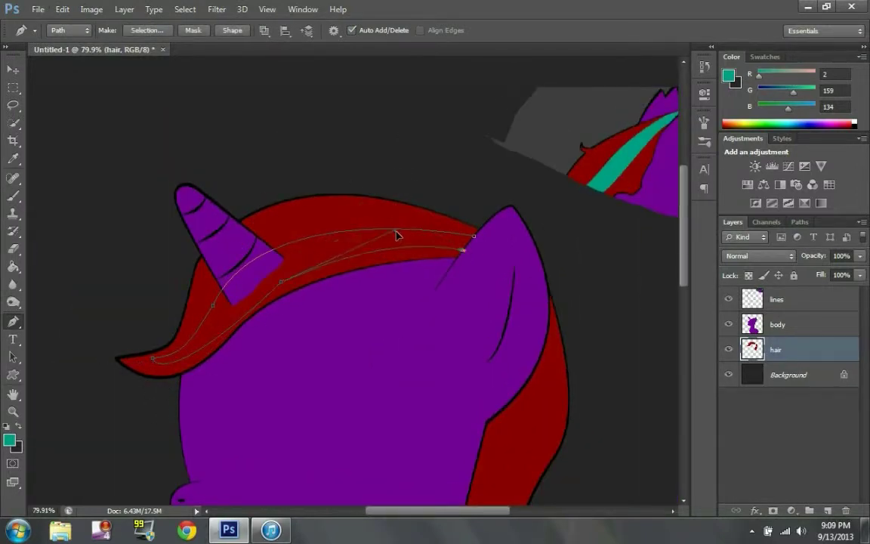
scroll(395, 235, "up", 5, "alt")
right_click(361, 174)
left_click(398, 255)
key("Return")
scroll(254, 214, "down", 3, "alt")
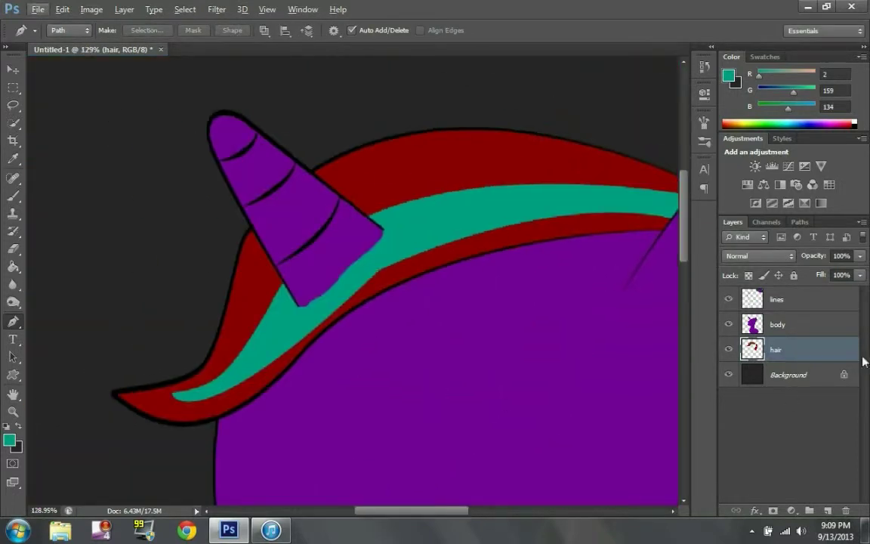
Step: On the body layer, soften the horn base with the Blur tool
left_click(801, 324)
key("r")
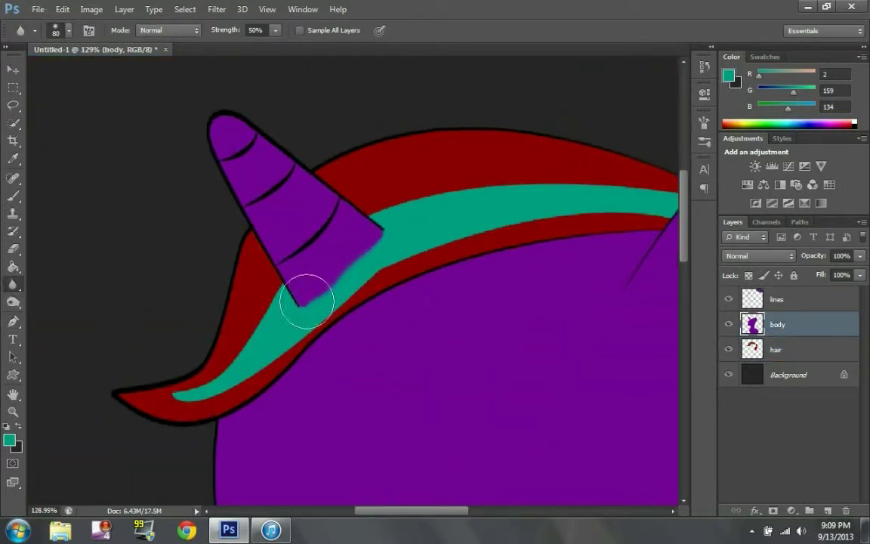
scroll(360, 245, "down", 3, "alt")
key("p")
key("alt+bracketleft")
scroll(428, 292, "up", 3, "alt")
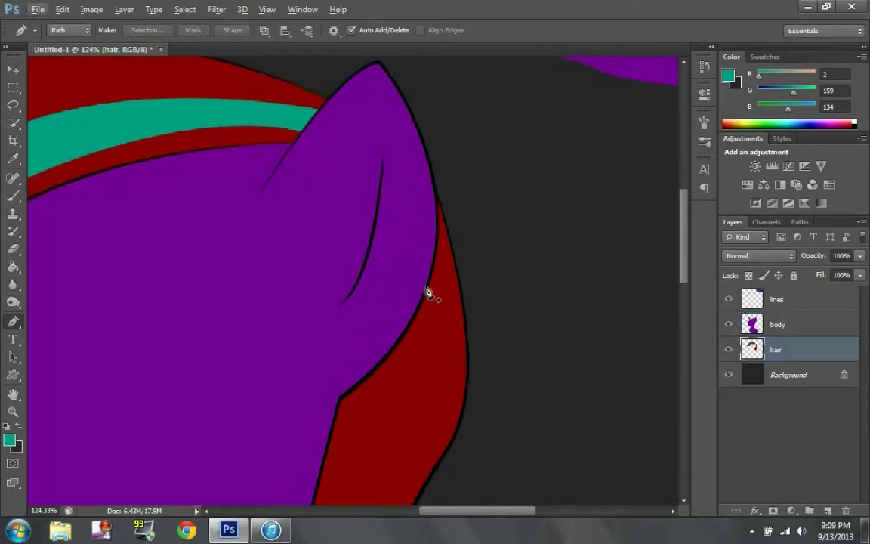
Step: Trace a curved teal stripe along the back hair's edge, fill it, and delete its path
left_click(427, 202)
left_click_drag(352, 343, 295, 380)
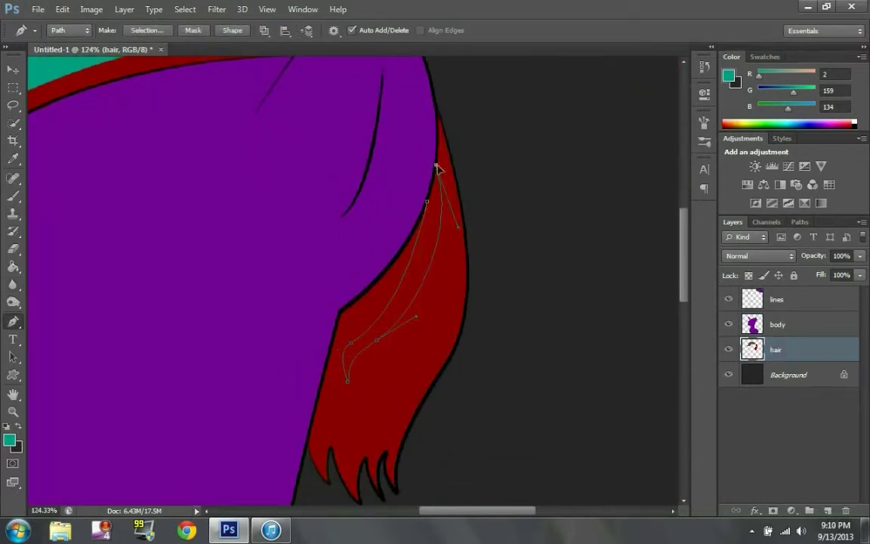
right_click(447, 200)
left_click(491, 278)
key("Return")
right_click(525, 136)
left_click(547, 165)
Step: Delete the leftover unused back-hair path
scroll(417, 194, "down", 5, "alt")
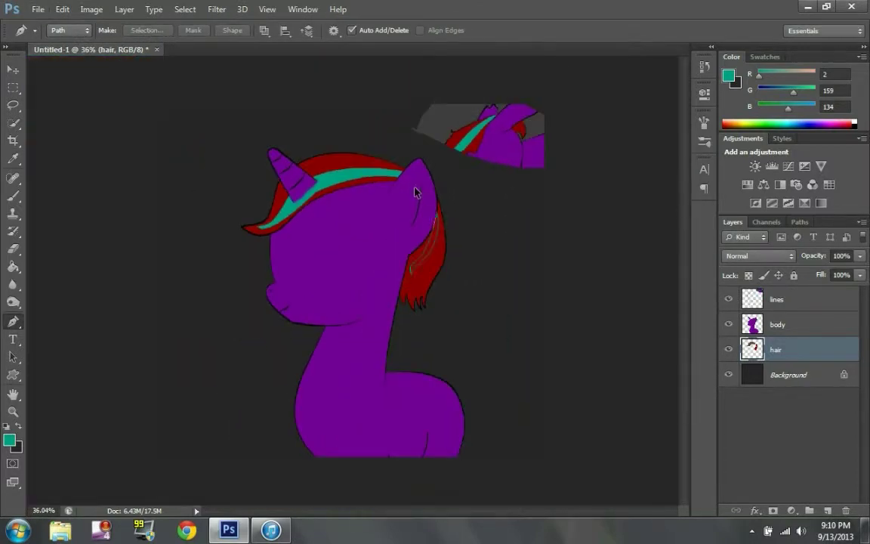
right_click(455, 197)
left_click(501, 231)
scroll(466, 229, "up", 5, "alt")
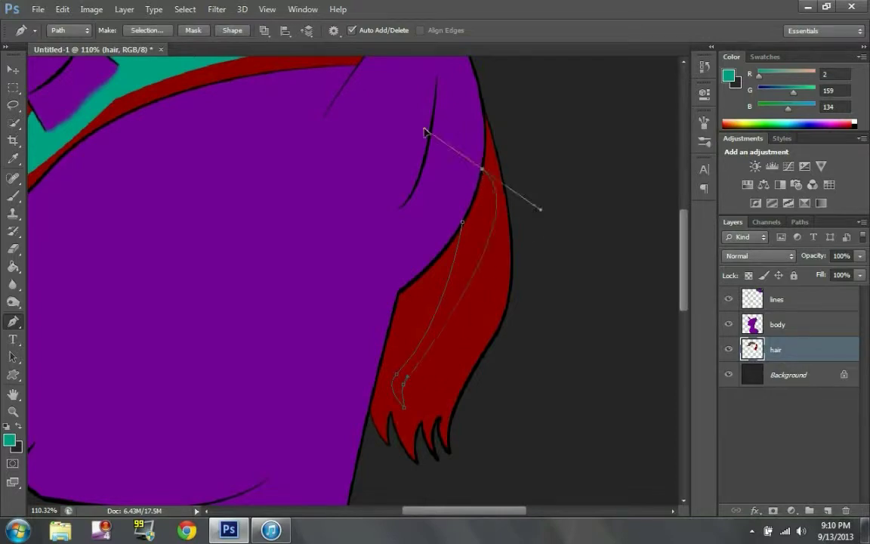
scroll(427, 133, "down", 4, "alt")
right_click(480, 344)
left_click(528, 61)
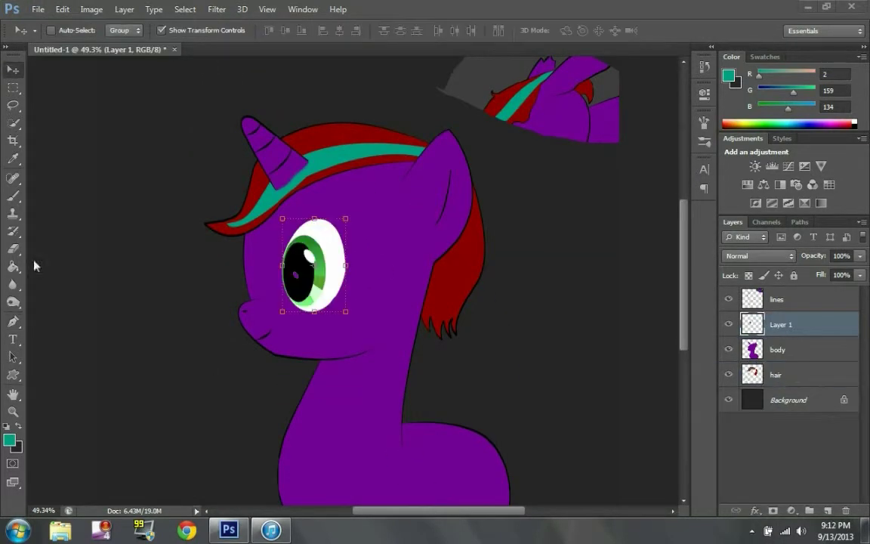
Step: Brush a small dark eyelash stroke above the green eye
key("b")
key("x")
left_click(57, 30)
left_click_drag(332, 240, 370, 263)
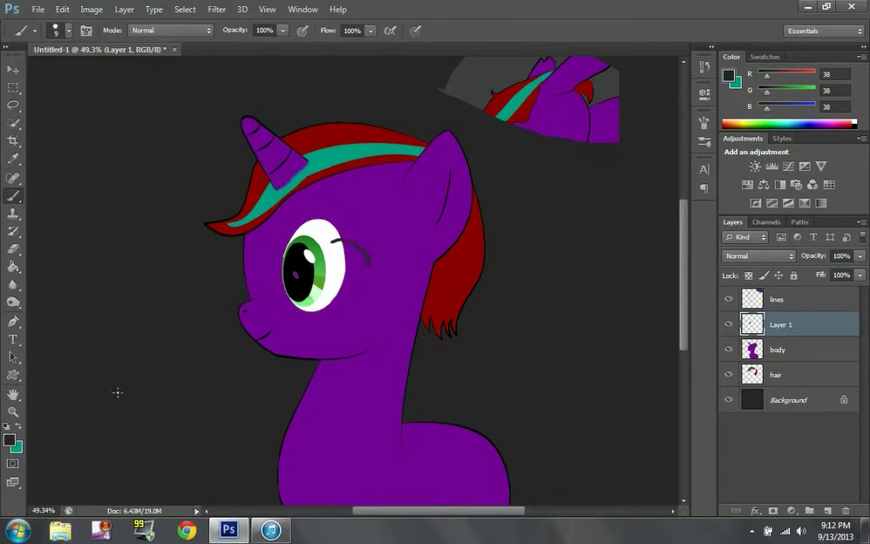
scroll(276, 275, "up", 5)
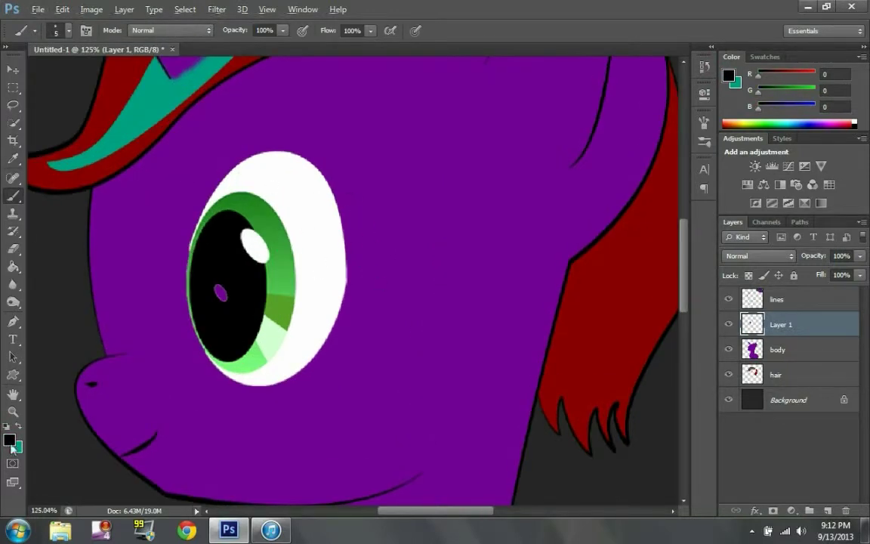
Step: Trace and stroke the eye outline path, then add a new Layer 2
key("p")
scroll(201, 287, "up", 3)
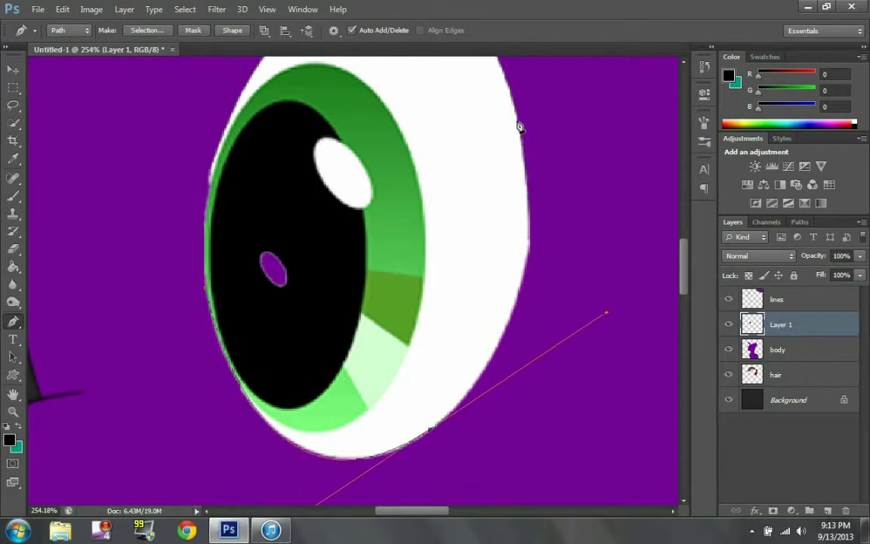
scroll(345, 156, "up", 3)
scroll(201, 227, "down", 3)
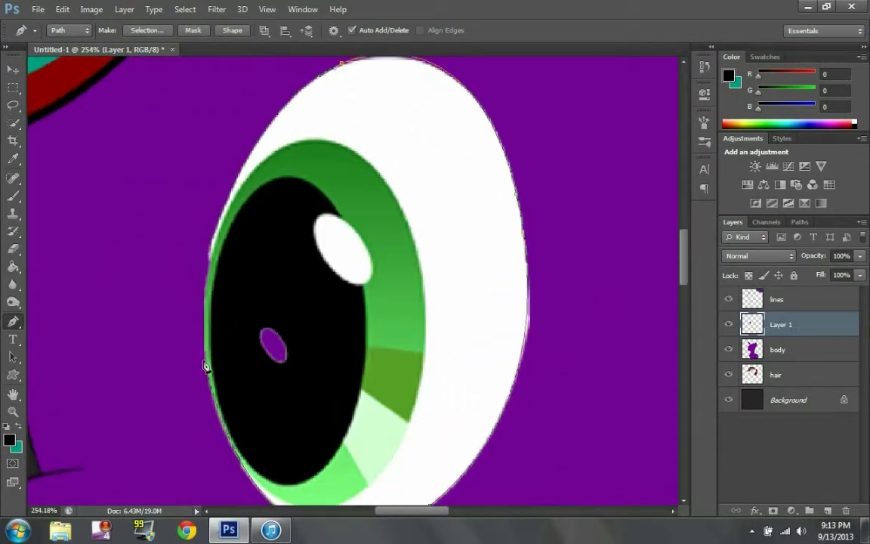
scroll(198, 332, "down", 5)
scroll(204, 302, "up", 5)
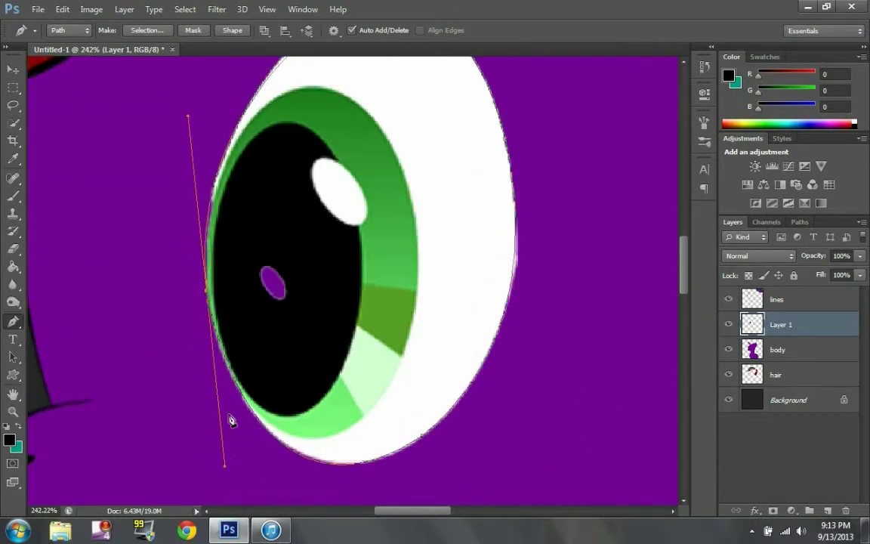
scroll(227, 378, "down", 2)
right_click(210, 294)
left_click(280, 78)
left_click(499, 245)
key("ctrl+shift+alt+n")
double_click(784, 325)
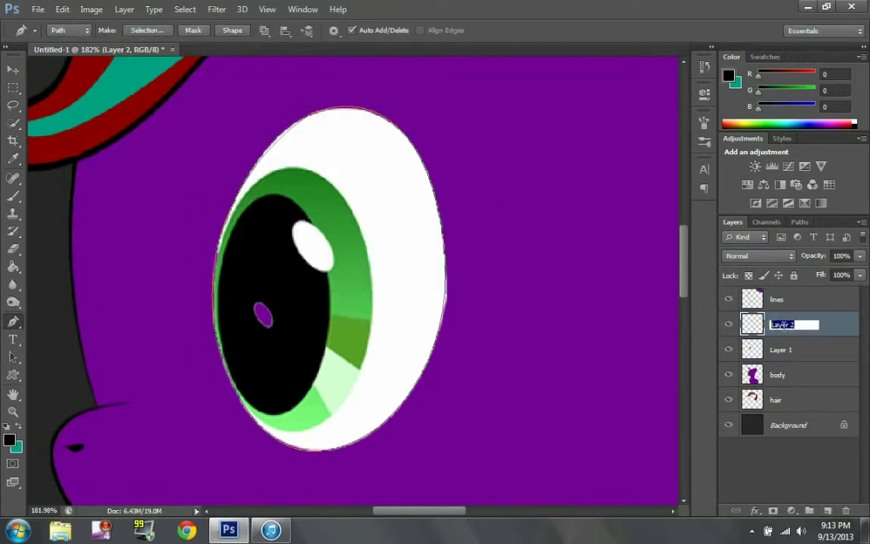
Step: Name the new layer 'eyes' and stroke the eye outline path in black
key("Return")
right_click(453, 91)
left_click(499, 97)
key("Return")
Step: Fill the pupil path black, outline the iris in black, and hide reference Layer 1
scroll(244, 442, "up", 1)
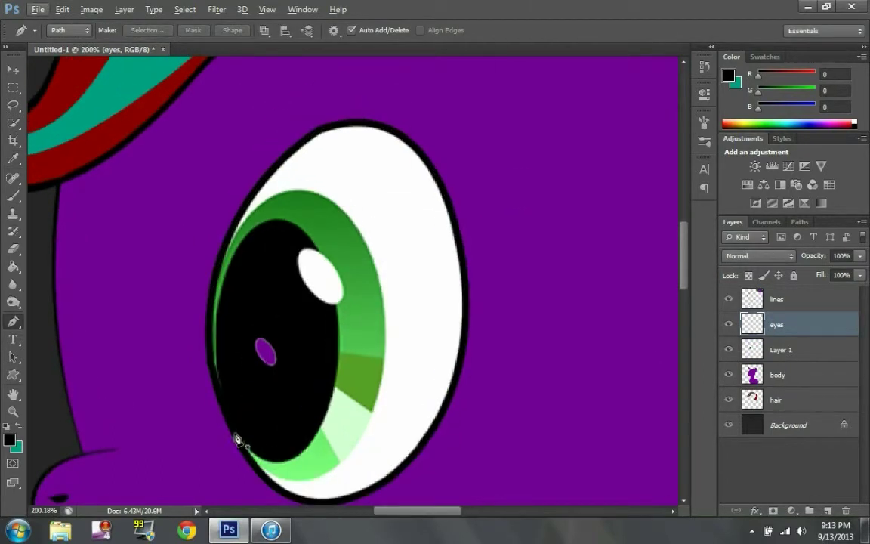
scroll(240, 507, "down", 2)
right_click(227, 170)
left_click(281, 279)
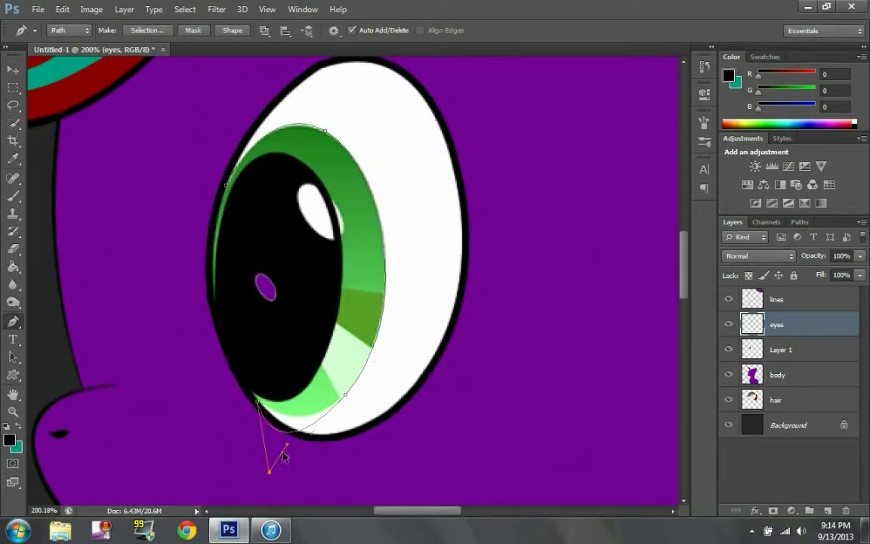
right_click(258, 320)
left_click(303, 154)
left_click(496, 245)
left_click(731, 350)
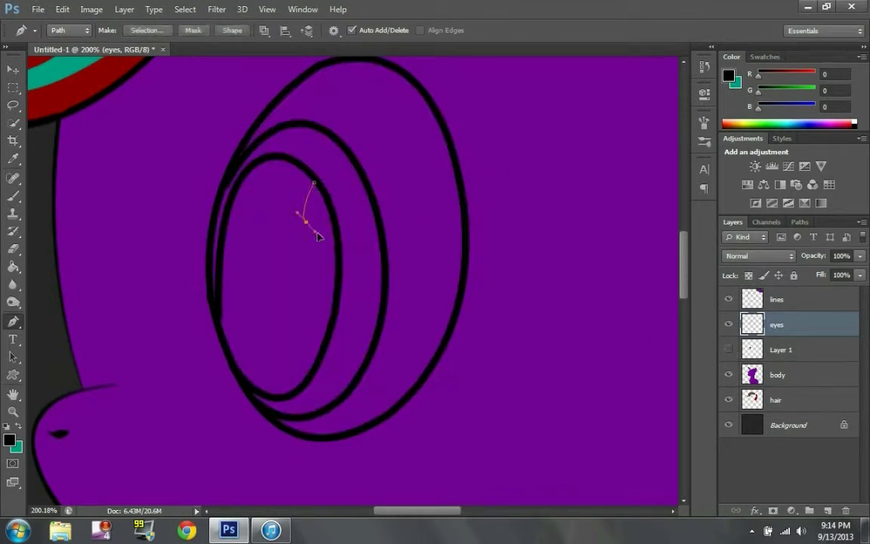
Step: Add a teardrop highlight stroked and filled white, then delete its path
left_click_drag(315, 189, 324, 219)
right_click(262, 158)
left_click(357, 244)
key("Return")
right_click(249, 279)
left_click(319, 353)
key("Return")
right_click(514, 145)
left_click(529, 171)
Step: Stroke a slanted upper-lid line on Layer 2 and remove the lid path
scroll(438, 208, "down", 5)
scroll(437, 208, "up", 5)
left_click(828, 510)
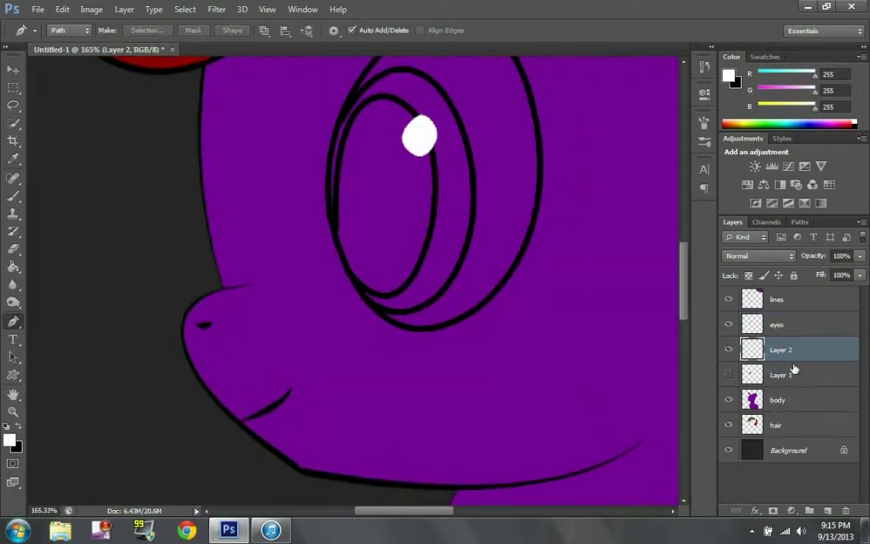
scroll(250, 249, "up", 3)
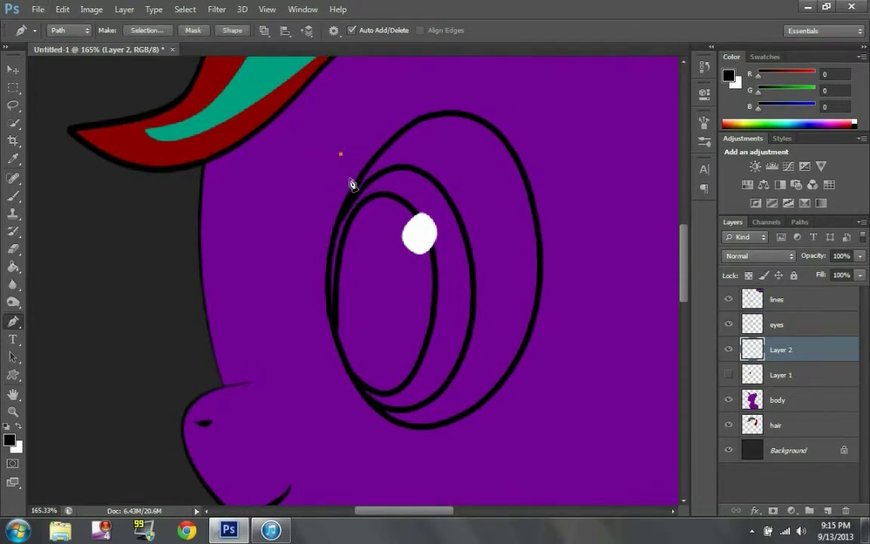
right_click(605, 300)
key("b")
left_click(60, 30)
key("Escape")
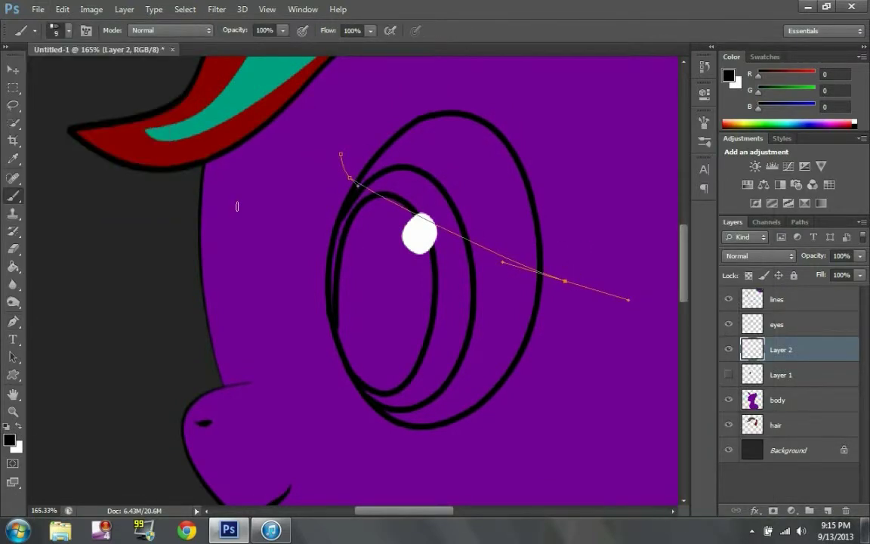
key("p")
right_click(221, 200)
right_click(394, 200)
Step: On the eyes layer, erase the outline overlapping above the lid line
key("Escape")
scroll(579, 136, "up", 3)
key("e")
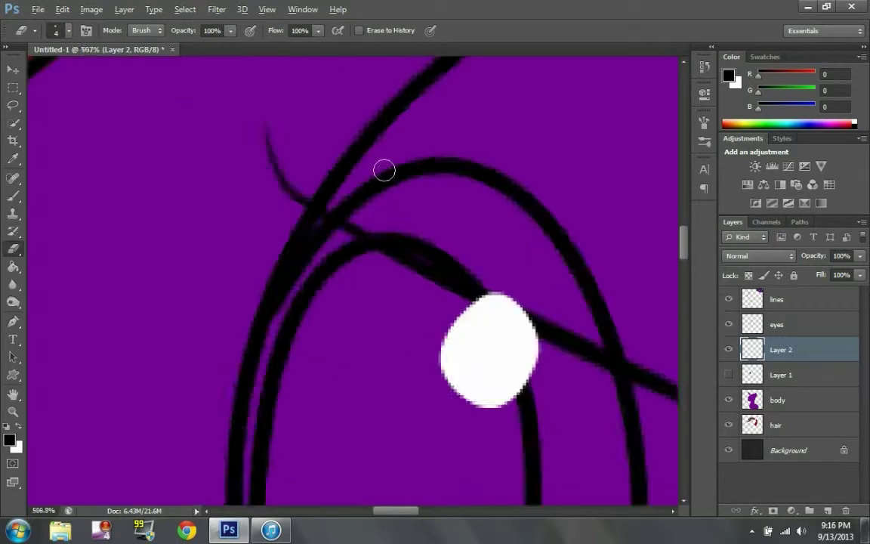
scroll(438, 273, "up", 3)
left_click(756, 325)
left_click_drag(257, 189, 562, 362)
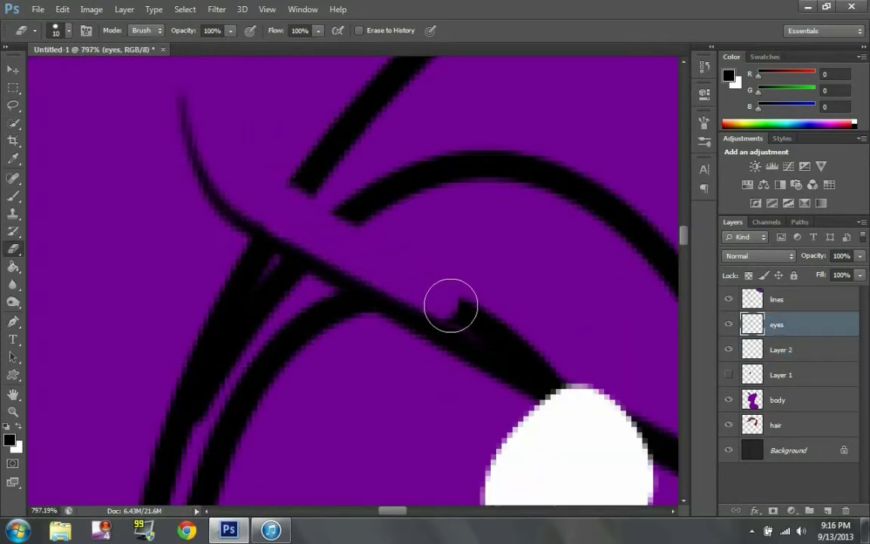
Step: Erase the stray eyebrow arc, tidy the outline ends, and add Layer 3
scroll(525, 379, "right", 2)
scroll(529, 363, "down", 2)
scroll(536, 303, "down", 2)
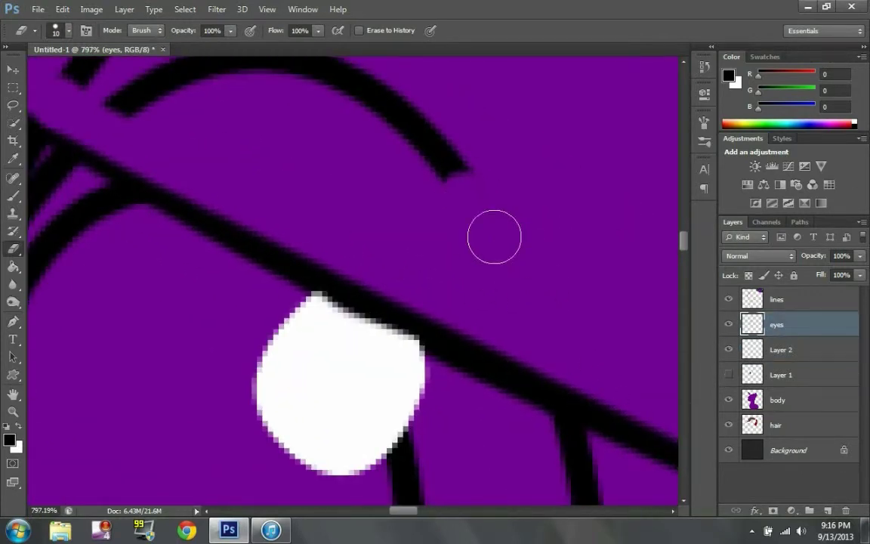
scroll(491, 242, "down", 2)
left_click_drag(404, 155, 302, 160)
scroll(340, 144, "down", 2)
left_click_drag(340, 136, 355, 143)
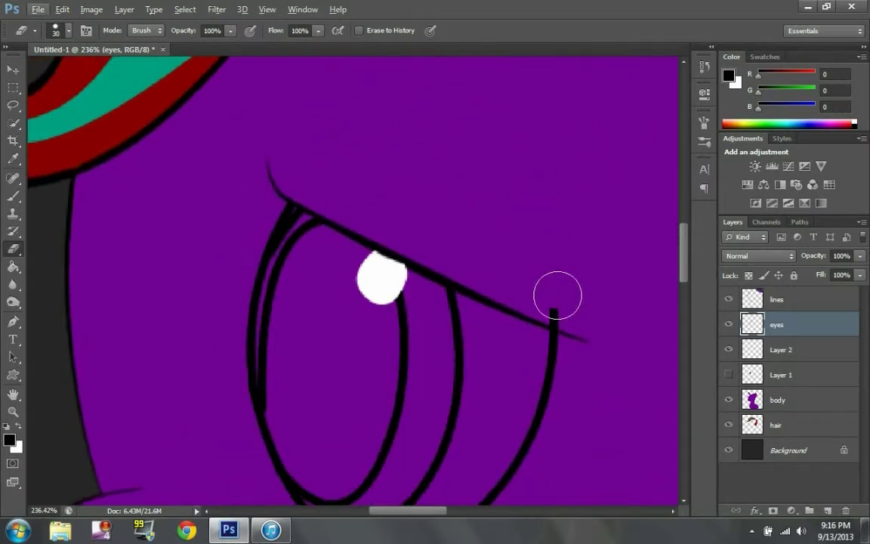
right_click(784, 349)
key("Escape")
left_click(828, 511, "ctrl")
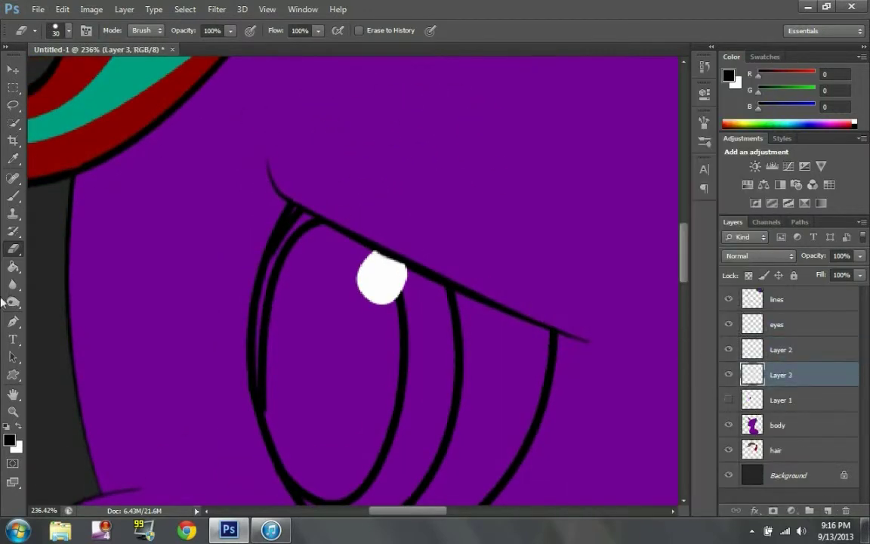
Step: Paint the iris solid black inside the inner ring on Layer 3
key("b")
scroll(339, 302, "up", 3)
mouse_move(247, 350)
left_mouse_down()
mouse_move(253, 398)
mouse_move(381, 453)
mouse_move(468, 286)
mouse_move(355, 116)
mouse_move(272, 211)
mouse_move(243, 414)
left_mouse_up()
scroll(476, 279, "up", 3)
scroll(484, 272, "up", 3)
scroll(272, 209, "down", 1)
scroll(243, 414, "down", 2)
mouse_move(302, 226)
left_mouse_down()
mouse_move(350, 155)
mouse_move(383, 398)
mouse_move(330, 180)
mouse_move(347, 147)
mouse_move(513, 217)
left_mouse_up()
scroll(47, 292, "down", 3)
Step: Switch to white and paint the eye-white band below the lid
key("x")
scroll(384, 170, "up", 3)
key("bracketleft")
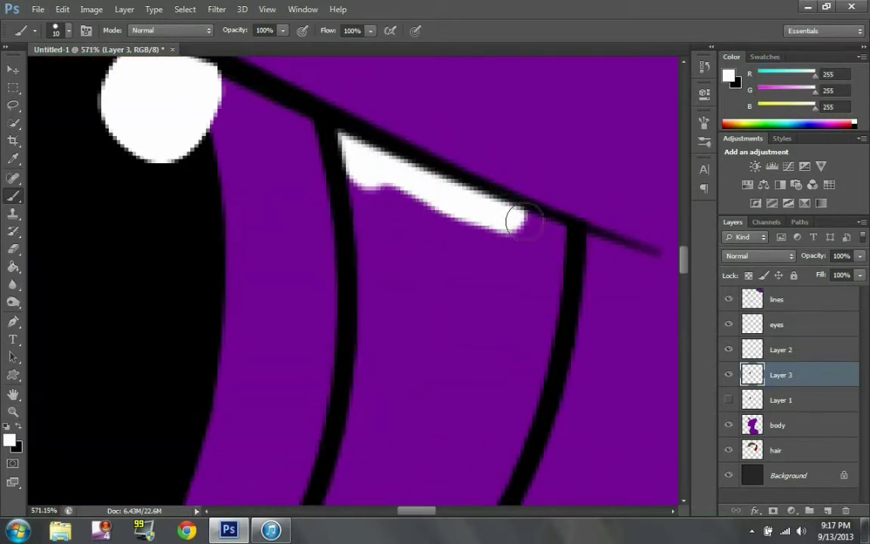
scroll(513, 218, "down", 3)
key("bracketright")
key("bracketright")
key("bracketright")
mouse_move(513, 140)
left_mouse_down()
mouse_move(443, 311)
mouse_move(299, 352)
mouse_move(189, 409)
mouse_move(277, 414)
left_mouse_up()
Step: Touch up the narrow eye-white curve, then switch to the Eraser and add Layer 4
key("bracketleft")
key("bracketleft")
key("bracketleft")
scroll(188, 409, "left", 2)
key("bracketright")
key("bracketright")
key("bracketright")
scroll(277, 414, "right", 2)
left_click_drag(491, 289, 476, 334)
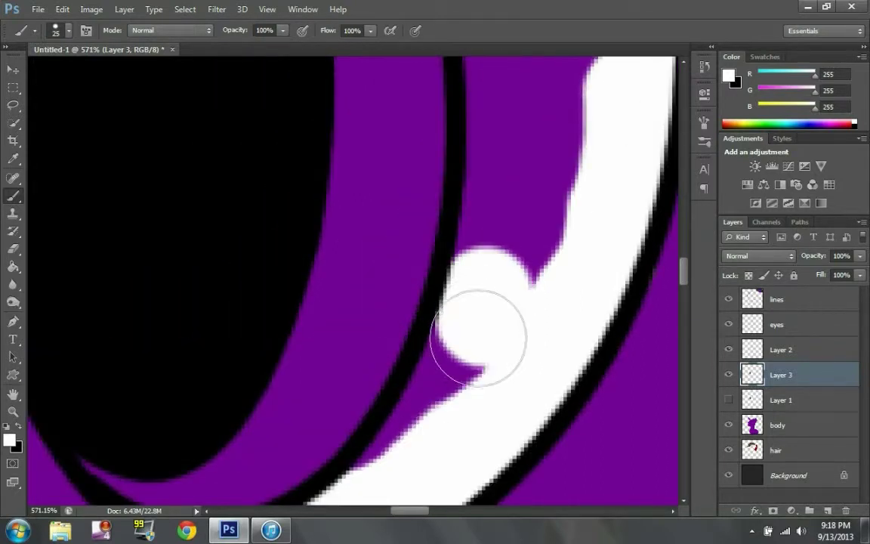
scroll(478, 402, "up", 3)
mouse_move(501, 181)
left_mouse_down()
mouse_move(495, 317)
mouse_move(507, 187)
left_mouse_up()
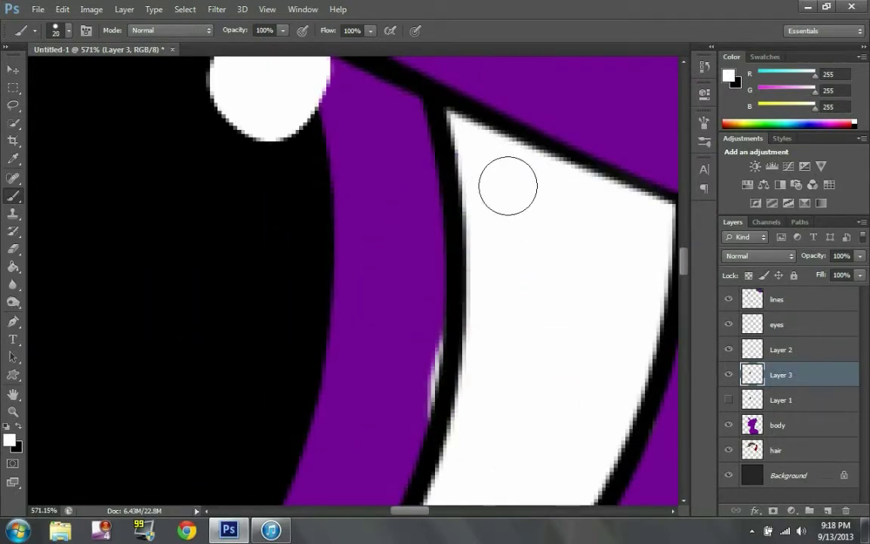
key("e")
key("ctrl+0")
key("ctrl+shift+alt+n")
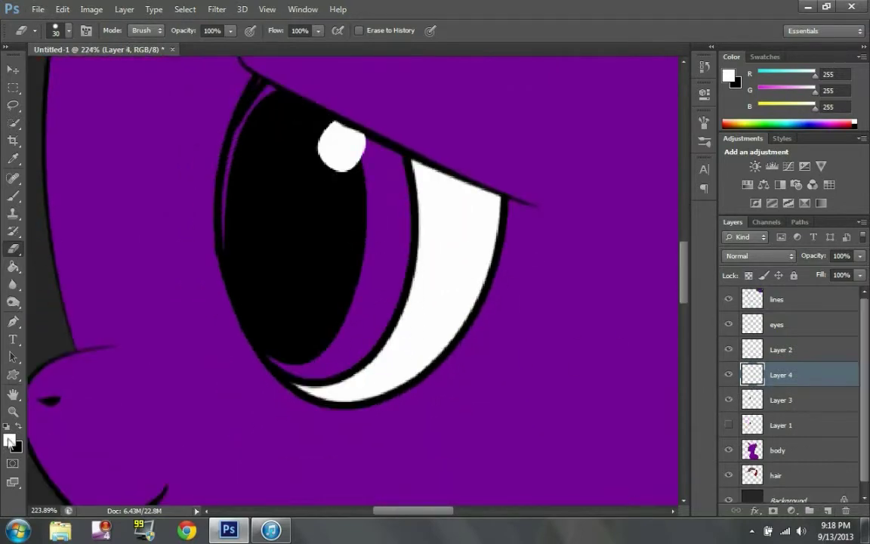
Step: Pick red as the brush colour and undo the stray red stroke under the pupil
left_click(9, 439)
left_click(752, 530)
right_click(772, 415)
key("Return")
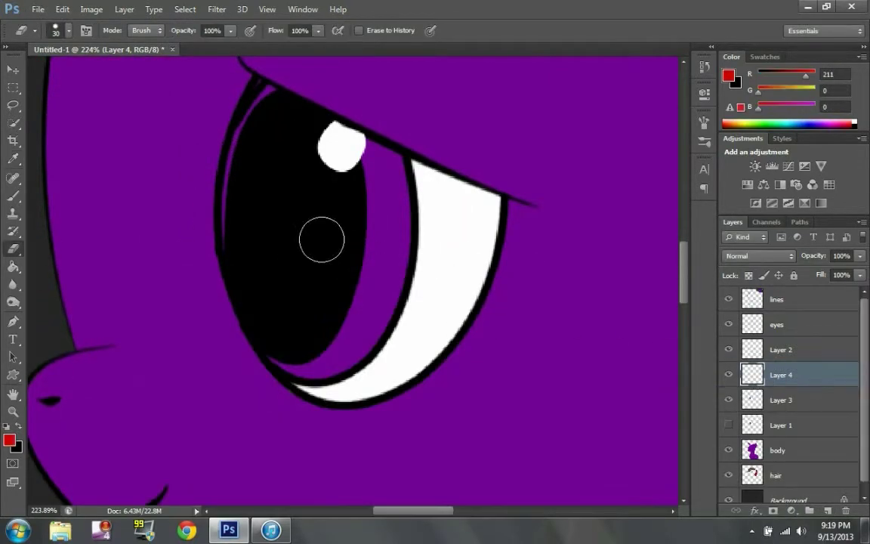
key("b")
key("ctrl+z")
Step: Delete the hidden reference eye layer and paint a red ring down the iris
left_click(728, 349)
left_click(728, 349)
right_click(769, 422)
left_click(544, 117)
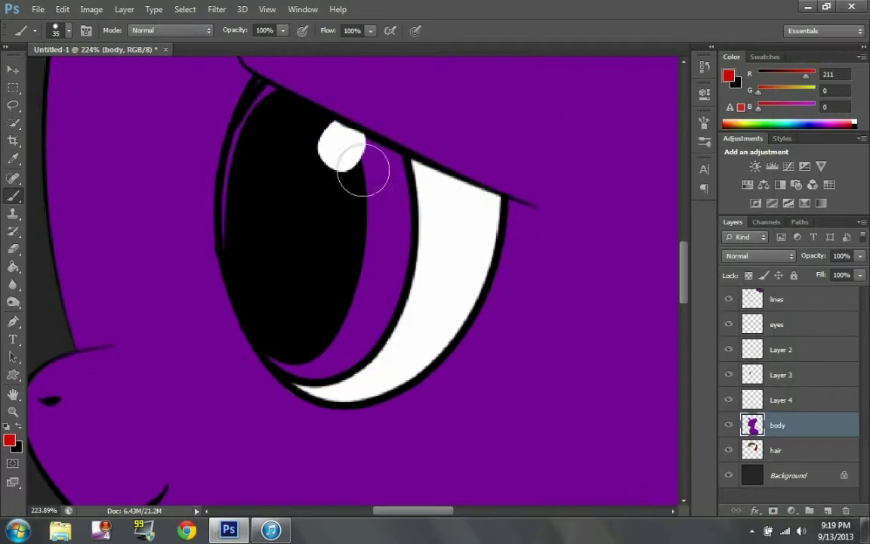
left_click_drag(373, 203, 363, 349)
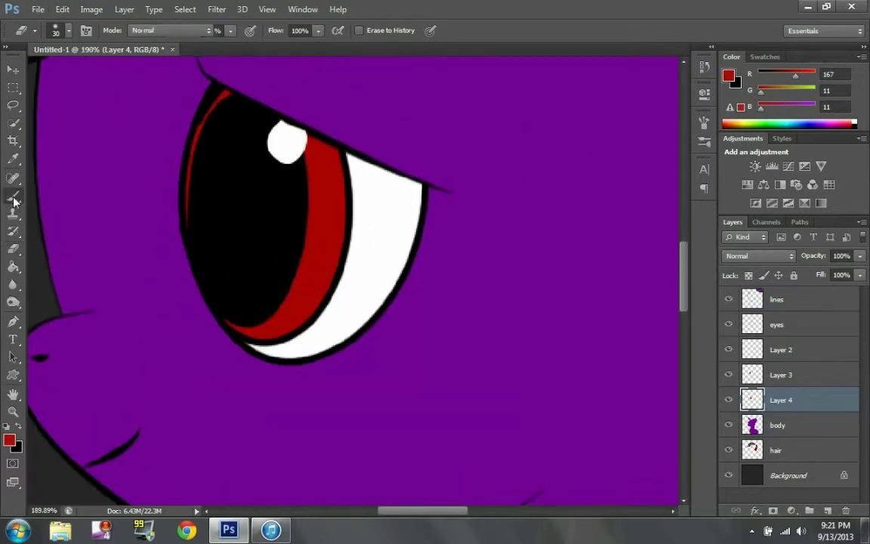
right_click(201, 112)
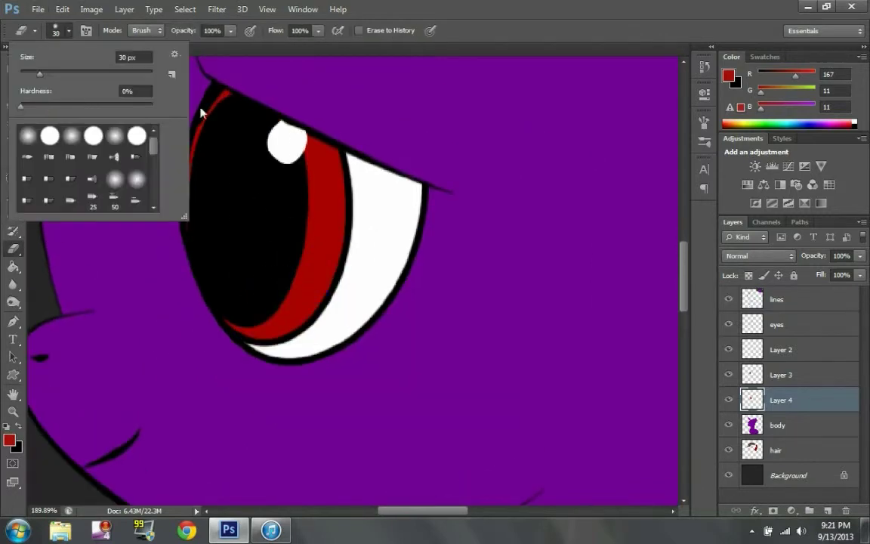
Step: Paint soft a51515 red shading along the top of the iris rim
left_click(13, 195)
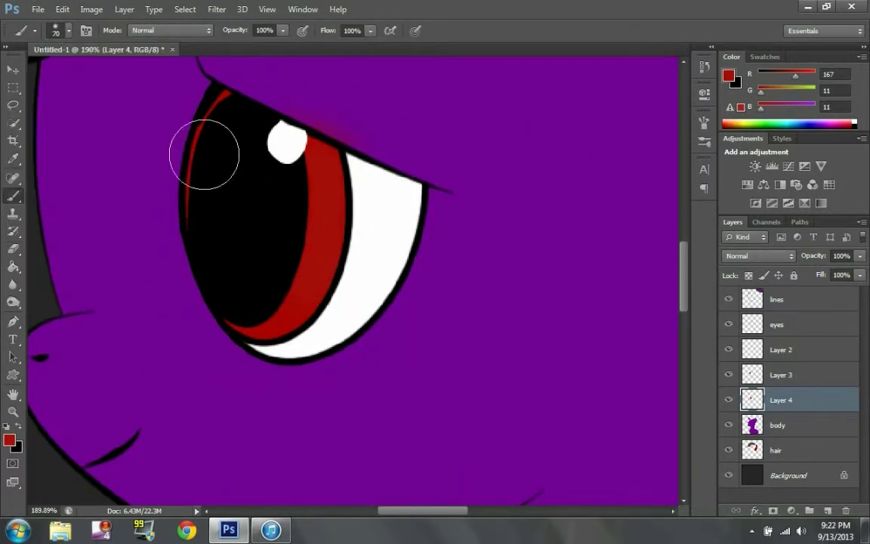
left_click(9, 439)
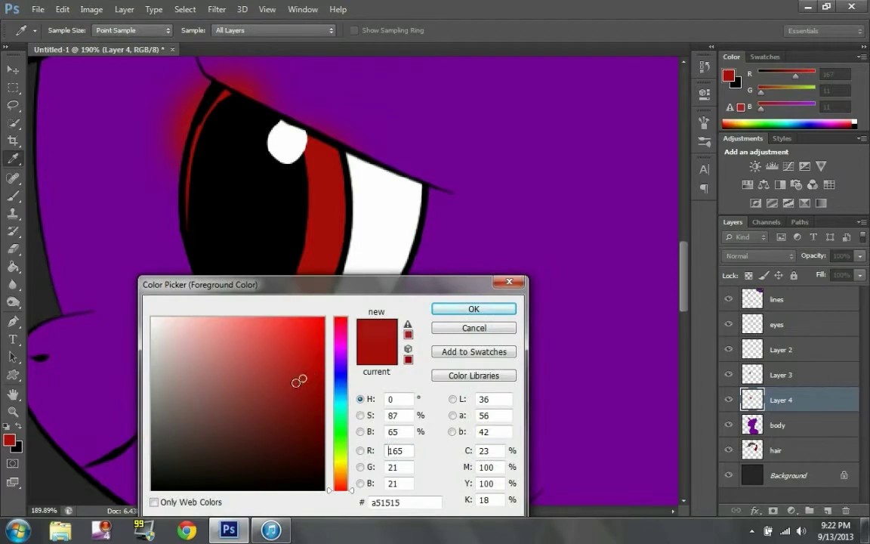
key("Return")
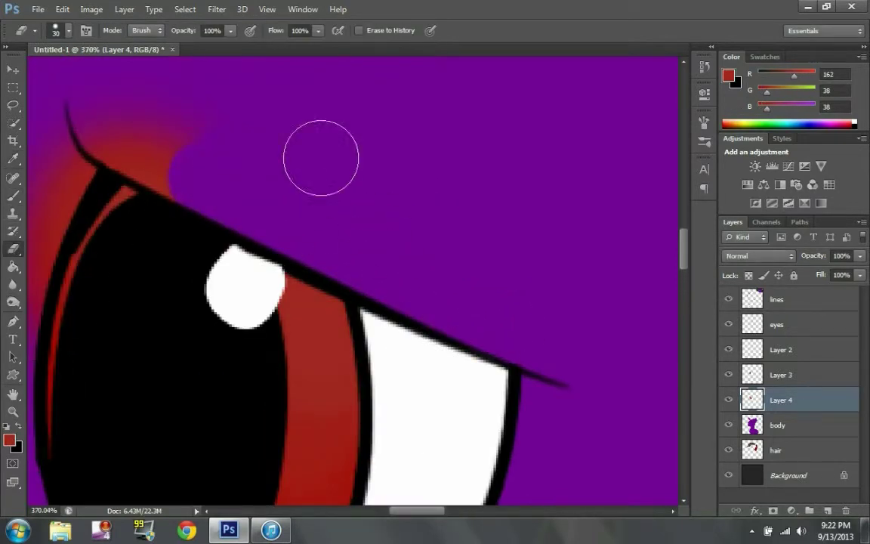
scroll(166, 157, "down", 5)
scroll(323, 204, "up", 5)
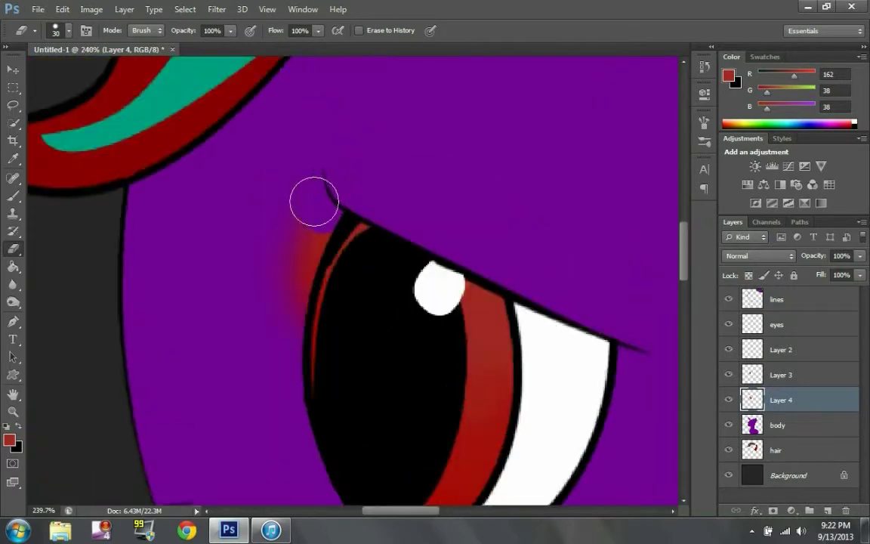
scroll(295, 320, "down", 8)
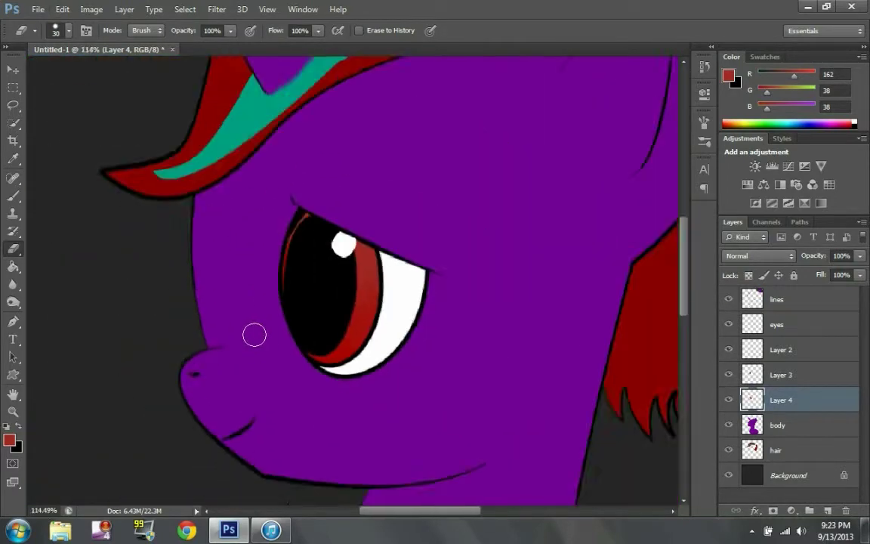
right_click(778, 340)
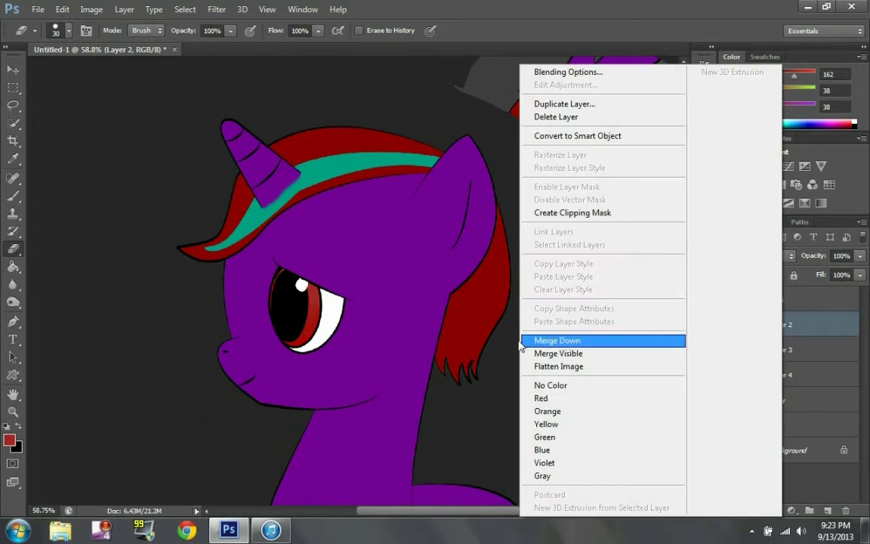
Step: Merge the eye layers down into Layer 4 and duplicate the merged eye layer
left_click(582, 340)
scroll(486, 330, "down", 3)
left_click(729, 324)
right_click(778, 324)
left_click(563, 101)
Step: Flip the copied eye horizontally, move it to the far side of the face, and narrow it
key("Return")
key("ctrl+t")
left_click_drag(388, 234, 426, 254)
scroll(427, 253, "up", 5)
left_click_drag(294, 287, 237, 290)
left_click_drag(284, 249, 275, 248)
key("Return")
Step: Select the lines layer and switch to erasing
scroll(194, 272, "down", 5)
left_click(237, 344, "ctrl")
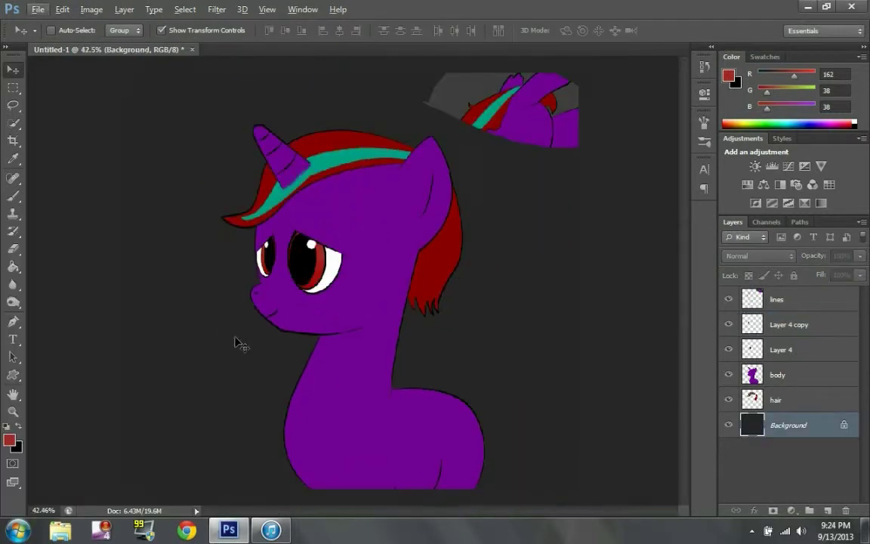
left_click(12, 248)
key("alt+period")
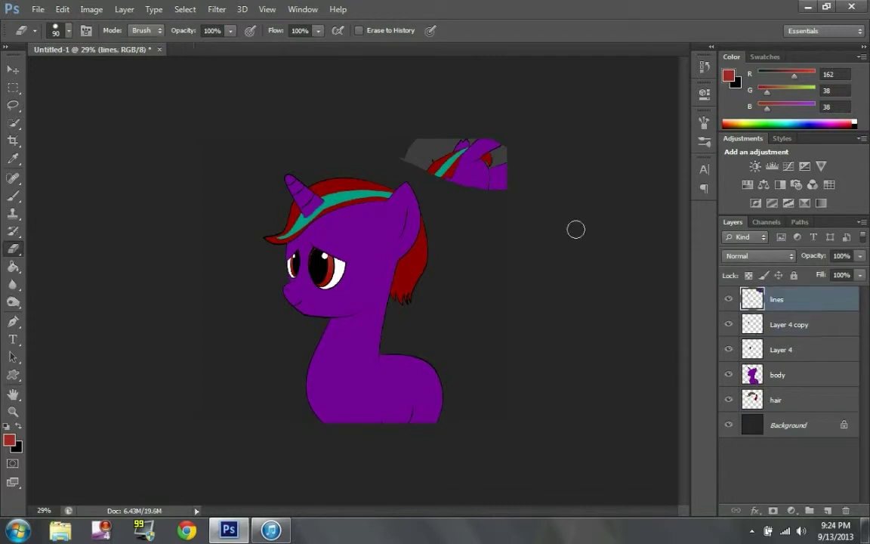
Step: Draw a red paint-splat custom shape beside the pony's flank
left_click(13, 375)
left_click(515, 30)
scroll(527, 103, "down", 3)
scroll(527, 104, "down", 3)
scroll(526, 104, "down", 3)
left_click(464, 93)
left_click(122, 30)
key("Escape")
left_click(125, 32)
left_click_drag(398, 355, 460, 404)
Step: Resize the red splat and apply the transform
key("ctrl+z")
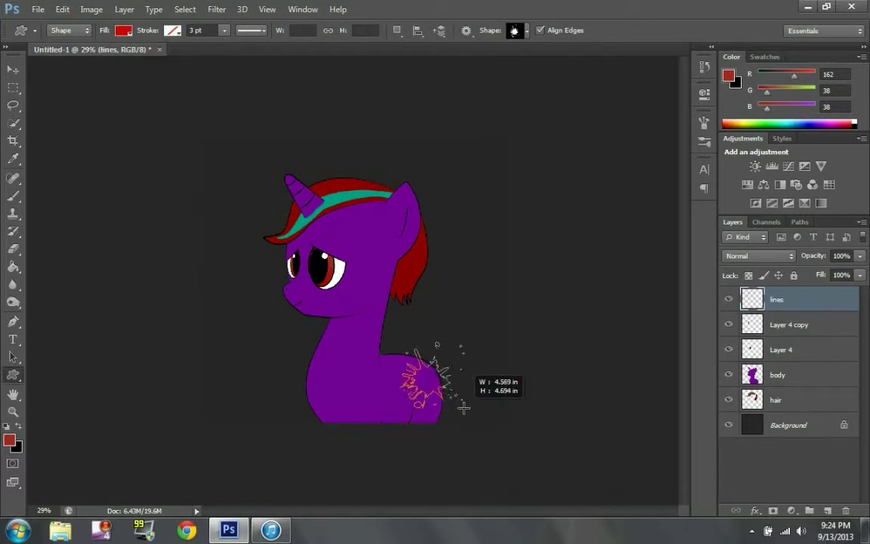
key("v")
left_click_drag(457, 350, 449, 352)
key("Return")
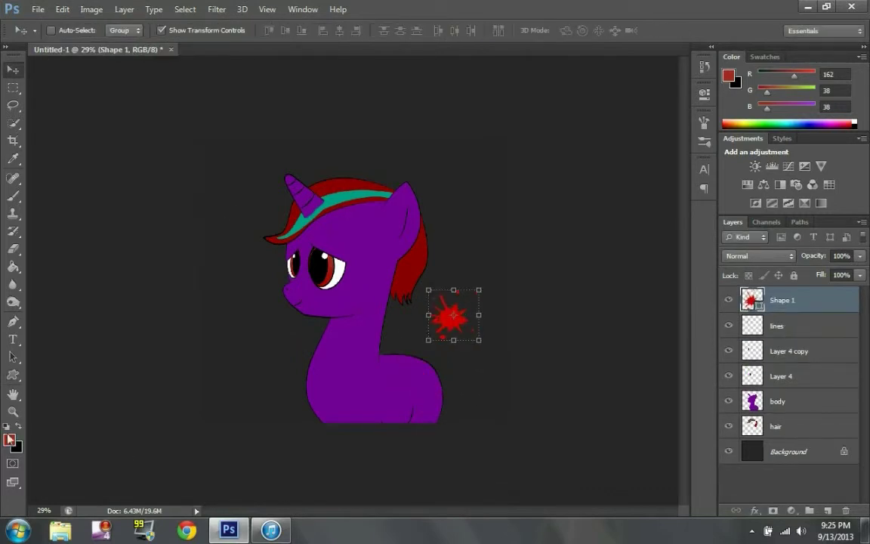
Step: Set a dark brown colour and draw a long diagonal stroke shape as the brush handle
left_click(9, 439)
left_click(311, 409)
left_click(342, 481)
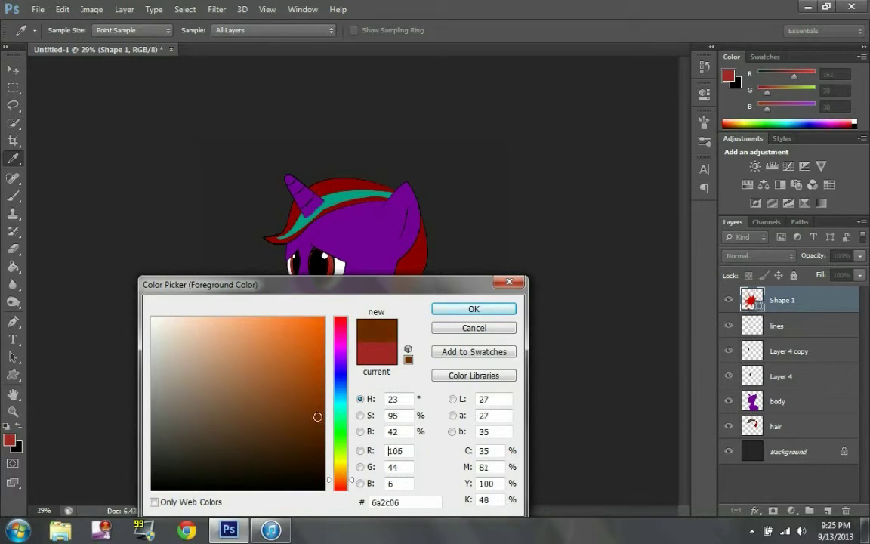
key("Return")
left_click(13, 375)
left_click(123, 30)
left_click(56, 99)
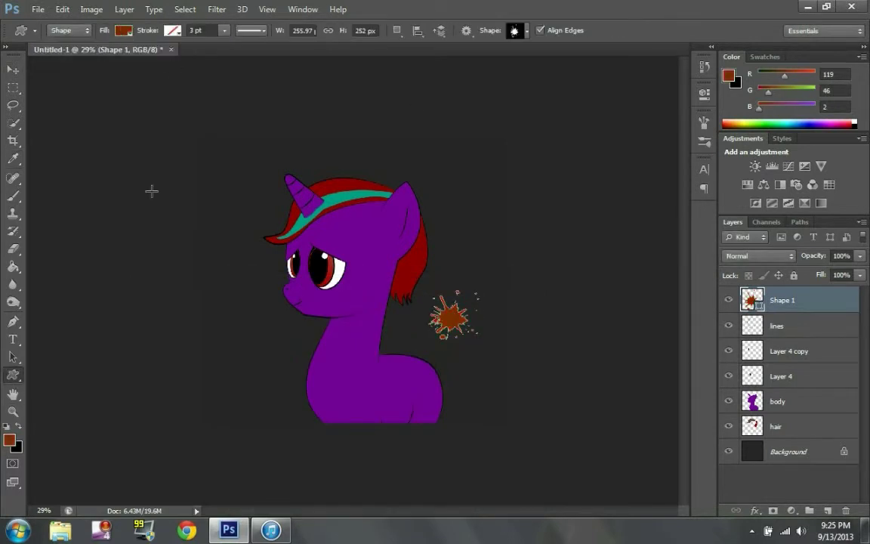
left_click(517, 31)
double_click(411, 121)
left_click(123, 31)
key("Escape")
left_click_drag(440, 233, 466, 281)
Step: Move and transform the brown handle so it lies across the splat
left_click(123, 30)
key("Escape")
key("v")
scroll(296, 227, "up", 3)
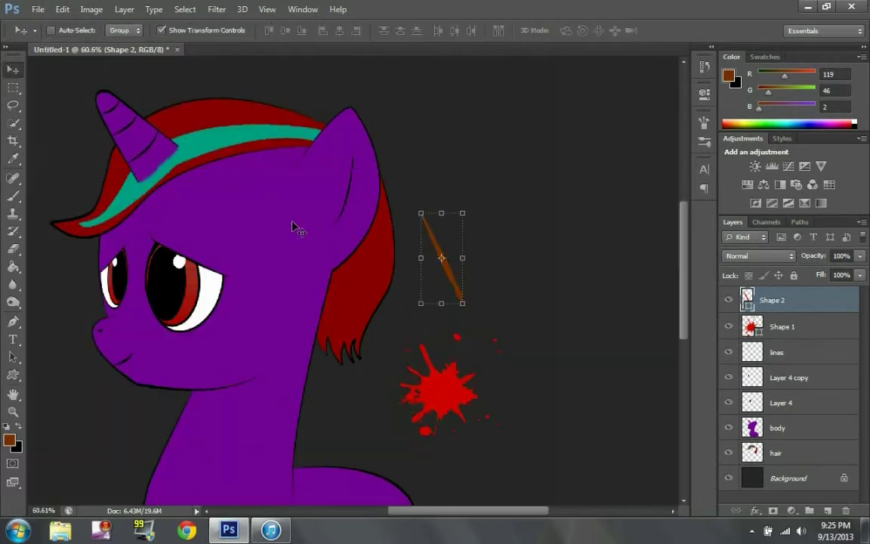
scroll(402, 309, "up", 3)
scroll(403, 310, "down", 2)
left_click_drag(403, 310, 420, 361)
key("ctrl+t")
left_click_drag(398, 294, 385, 269)
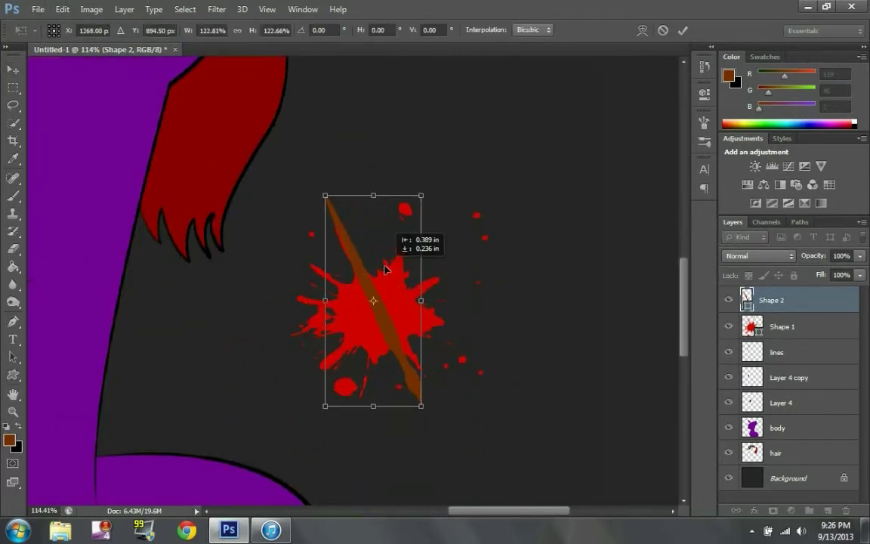
Step: Rasterize the Shape 2 handle layer and quick-select the handle's end
right_click(779, 299)
left_click(529, 155)
key("w")
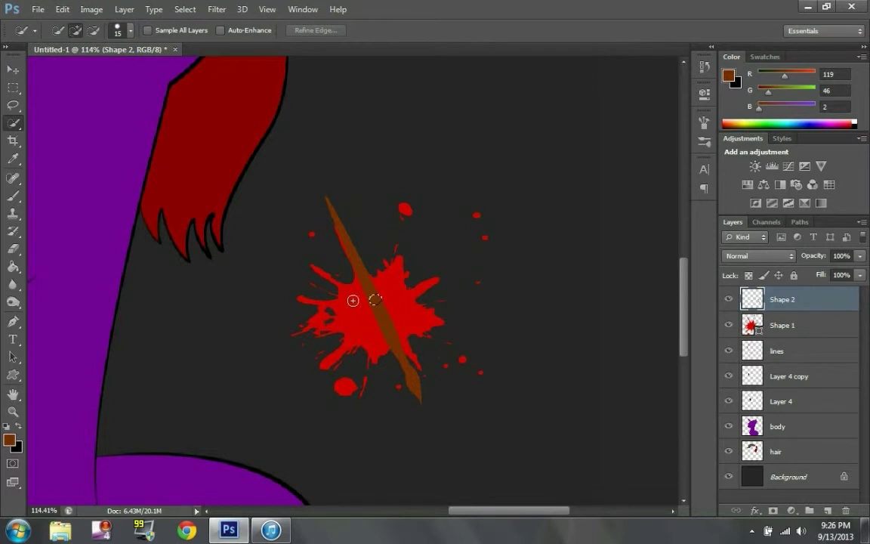
left_click(13, 196)
Step: Paint the handle tip black, then add a red point using red sampled from the splat
scroll(424, 378, "up", 5)
left_click(332, 317)
left_click(68, 30)
key("Return")
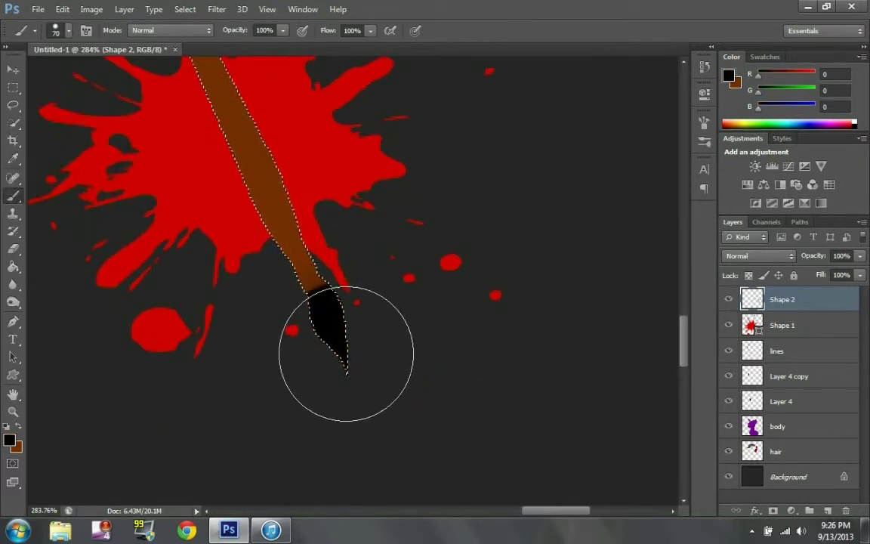
scroll(361, 348, "down", 2)
scroll(347, 340, "up", 3)
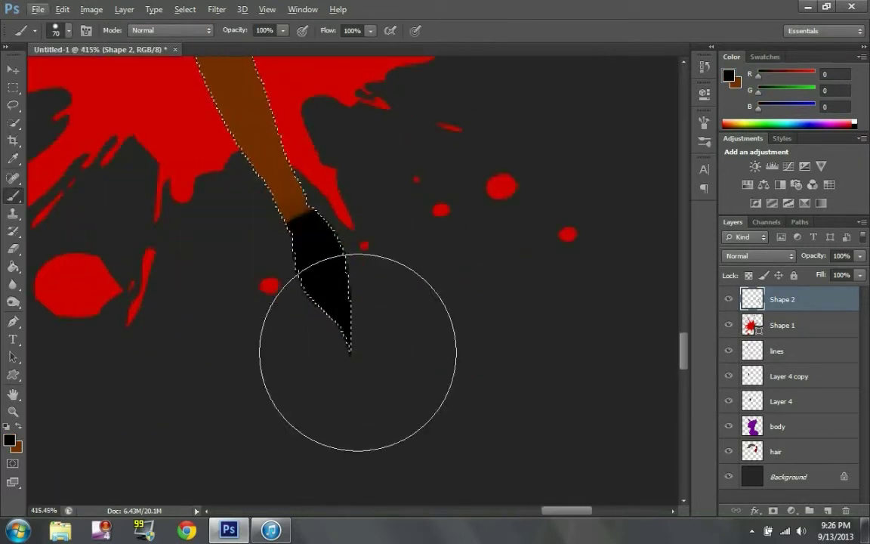
left_click(78, 301, "alt")
key("bracketleft")
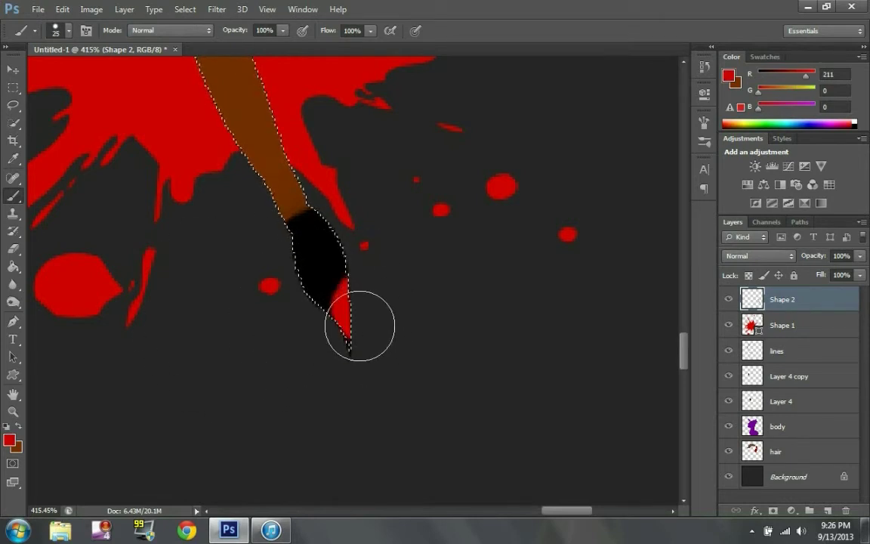
Step: Draw a red drop custom shape below the brush tip as a drip
key("u")
left_click(516, 30)
scroll(461, 83, "down", 2)
left_click_drag(357, 349, 366, 420)
key("v")
key("ctrl+0")
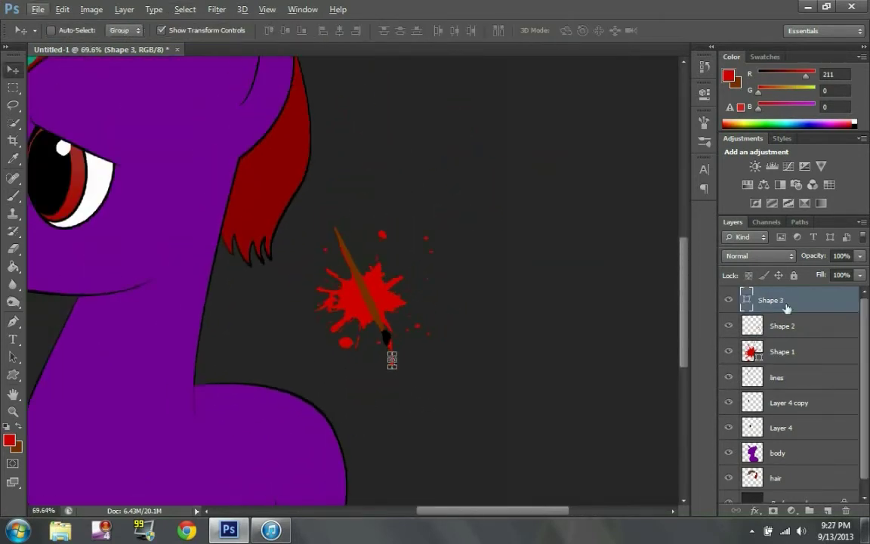
Step: Merge Shape 3 and Shape 2 down into the Shape 1 splat layer
right_click(786, 300)
key("Escape")
right_click(786, 301)
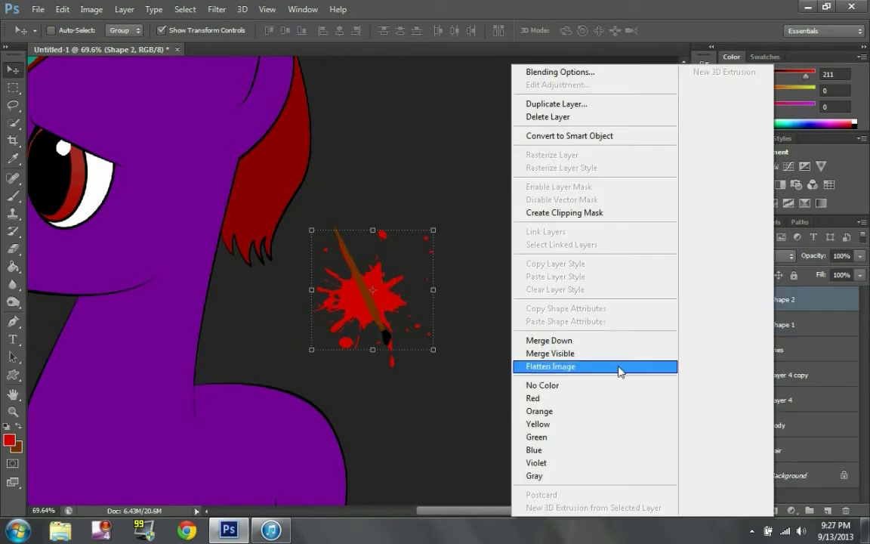
left_click(730, 302)
left_click(730, 302)
Step: Move, shrink and tilt the merged splat onto the pony's hip as a cutie mark
key("ctrl+minus")
left_click_drag(429, 286, 397, 400)
key("ctrl+t")
left_click_drag(436, 306, 427, 370)
key("ctrl+plus")
scroll(469, 361, "down", 1)
left_click_drag(420, 312, 399, 324)
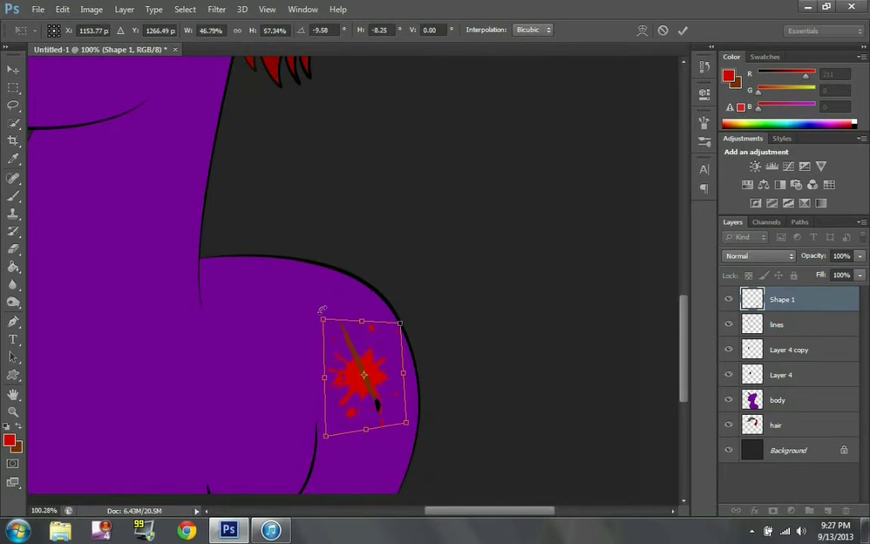
key("Return")
key("ctrl+0")
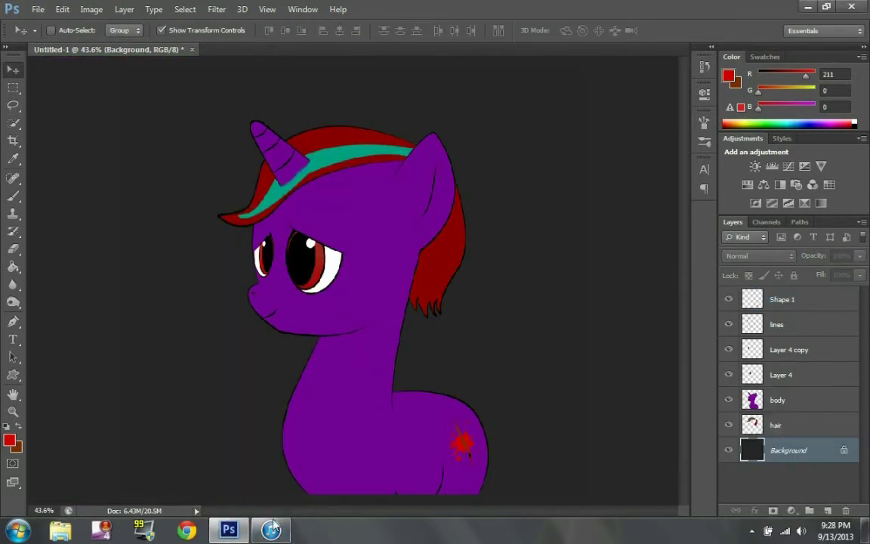
key("b")
left_click(257, 299, "alt")
Step: Pick a darker purple and softly shade the inner ear and under the chin on the body layer
left_click(9, 441)
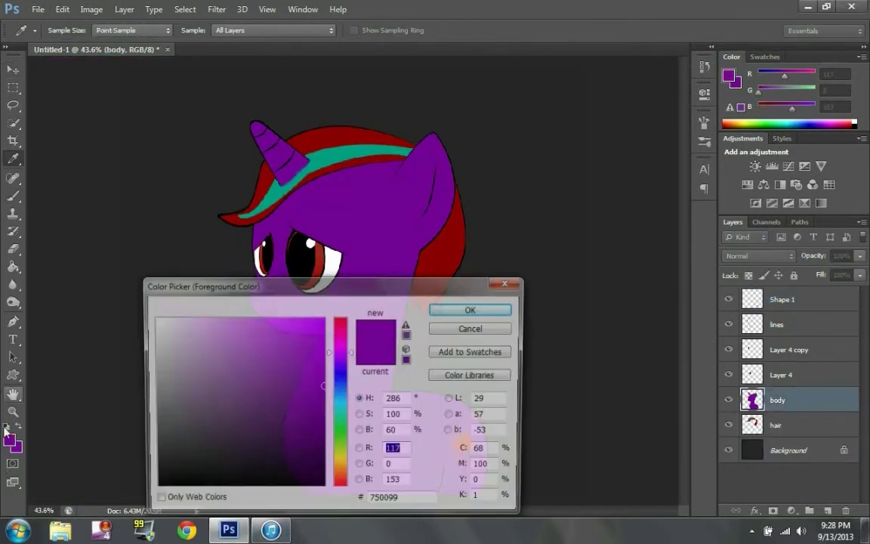
key("Return")
scroll(377, 188, "up", 3)
left_click(68, 30)
key("Escape")
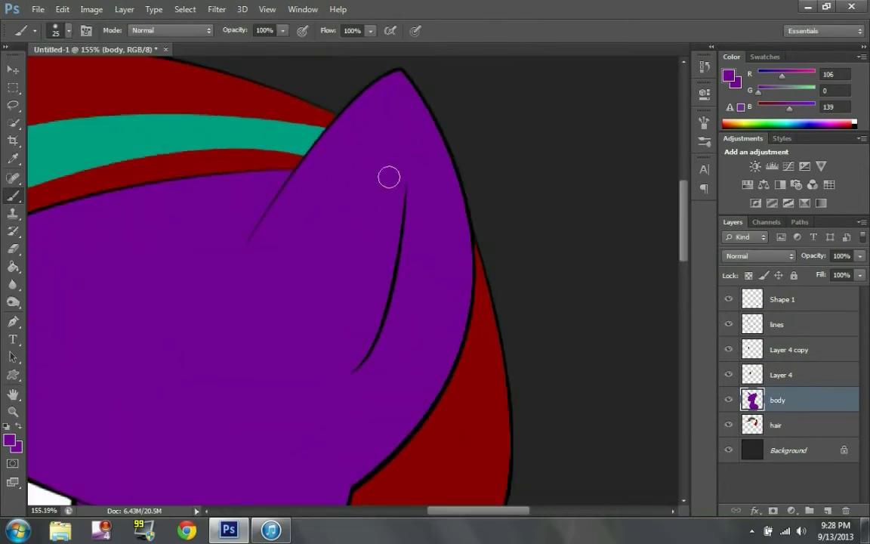
scroll(377, 284, "down", 3)
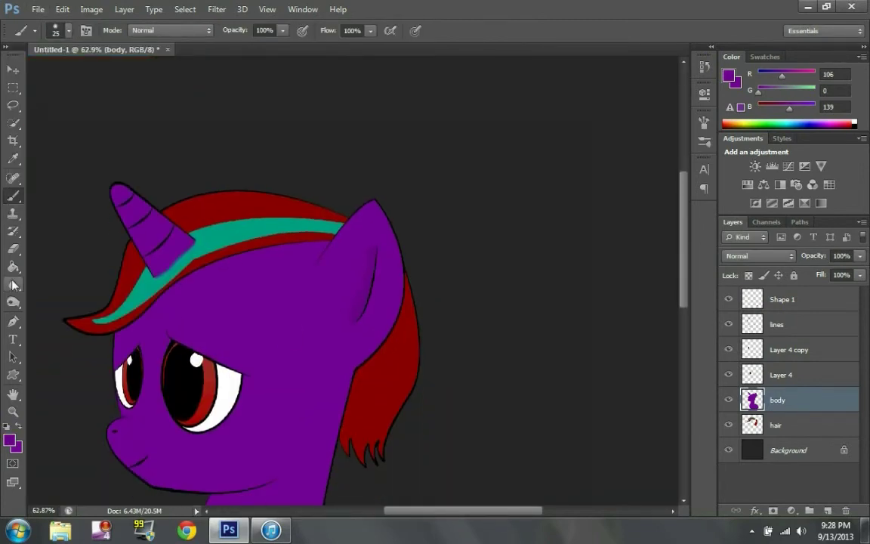
key("e")
scroll(297, 304, "up", 3)
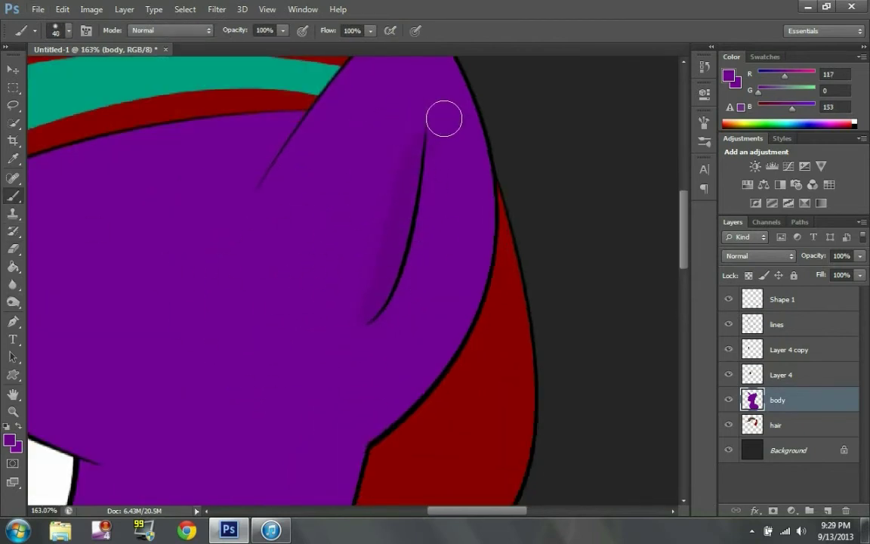
scroll(287, 232, "down", 3)
scroll(426, 136, "up", 3)
scroll(288, 365, "down", 1)
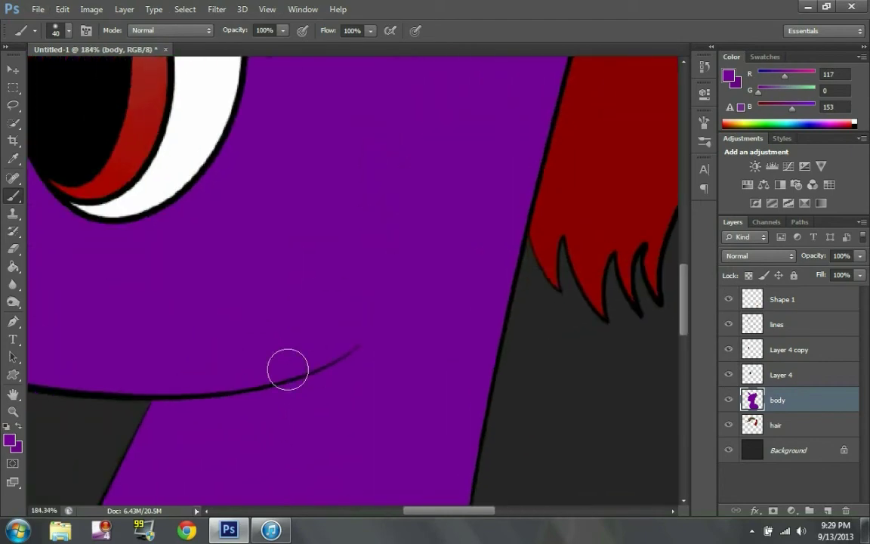
key("bracketleft")
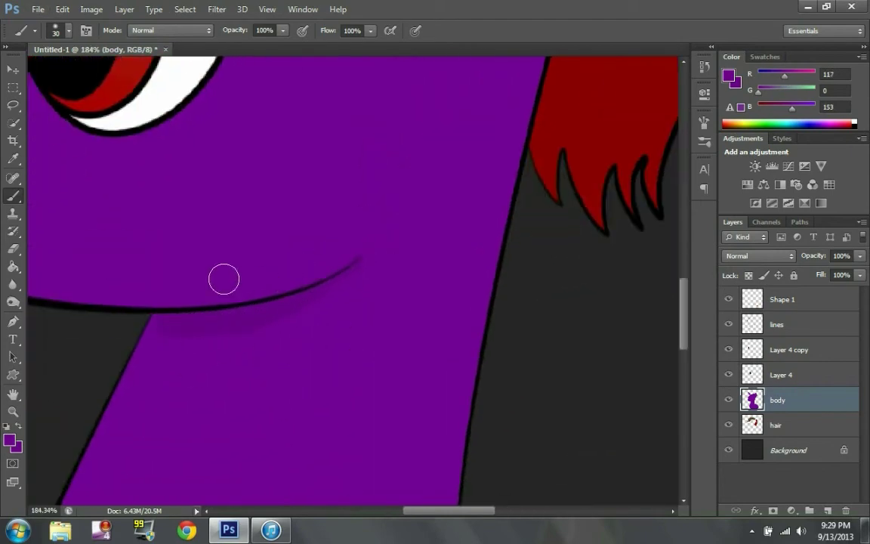